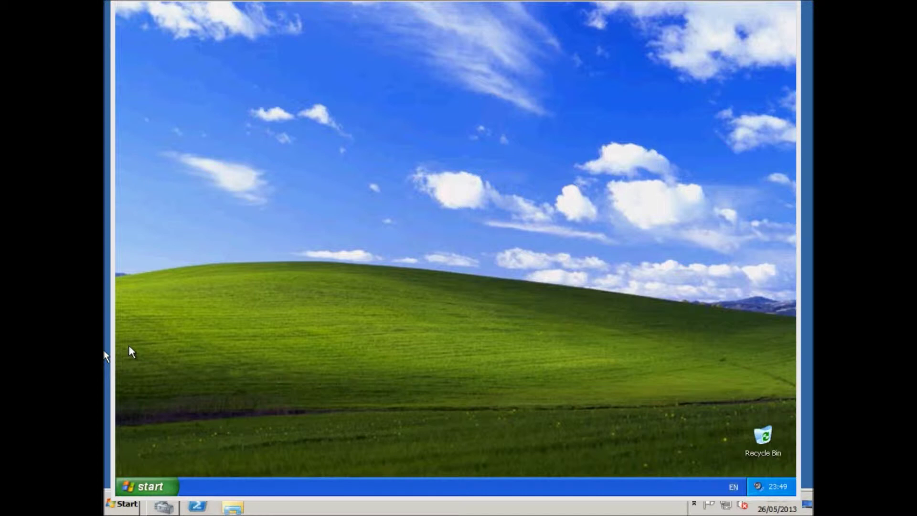
Log off the current user on the Windows XP virtual machine
click(372, 155)
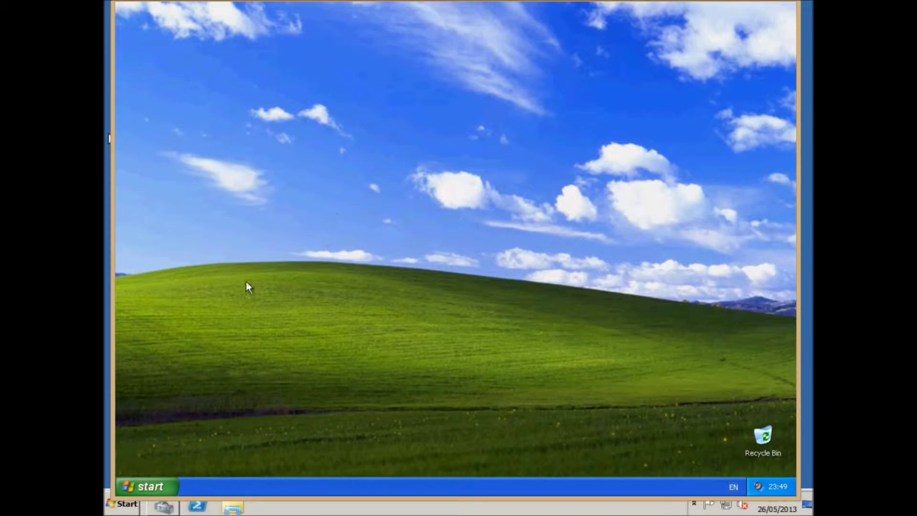
click(168, 482)
click(280, 464)
click(430, 262)
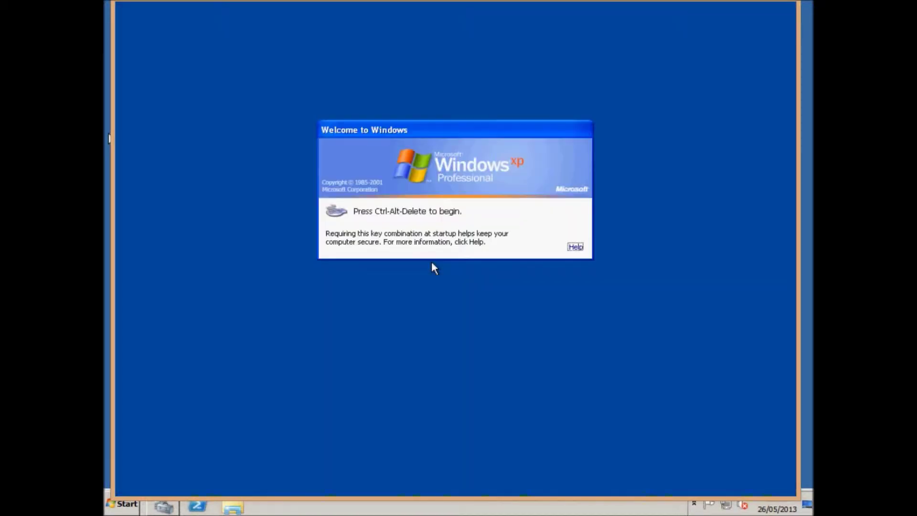
Bring up the XP logon prompt, clear the prefilled user name, and return to the server desktop
key(ctrl+alt+Delete)
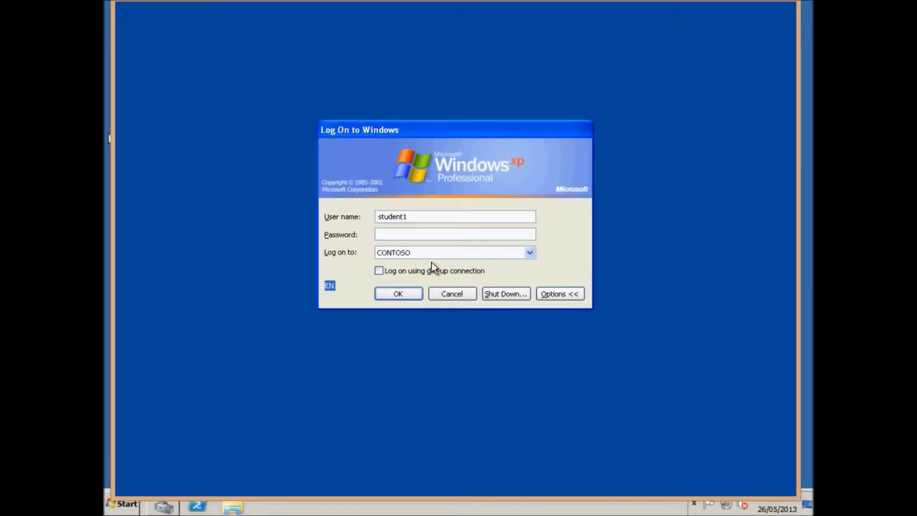
double_click(427, 217)
key(BackSpace)
click(109, 138)
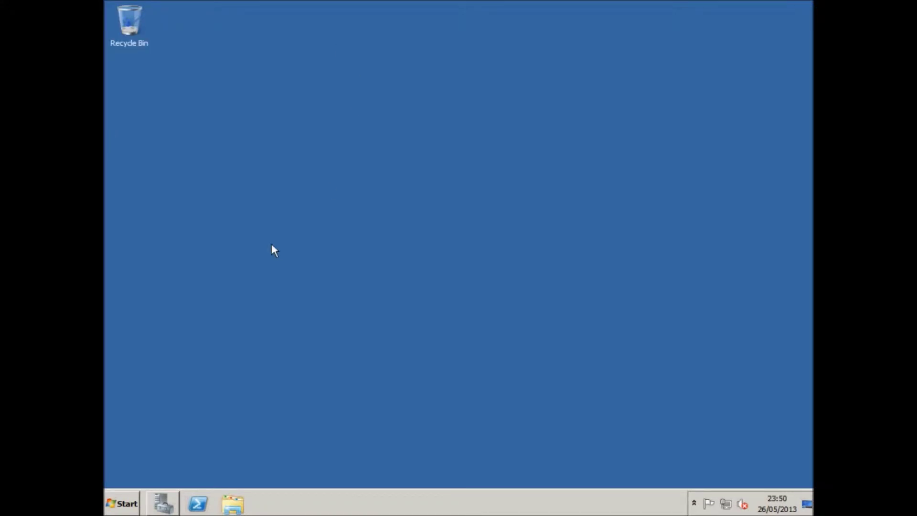
Launch Group Policy Management from Administrative Tools
click(125, 505)
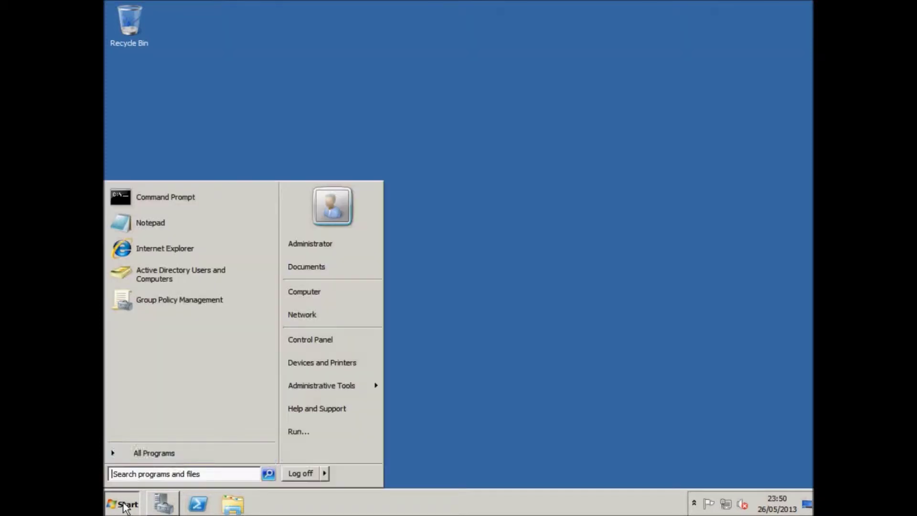
click(176, 444)
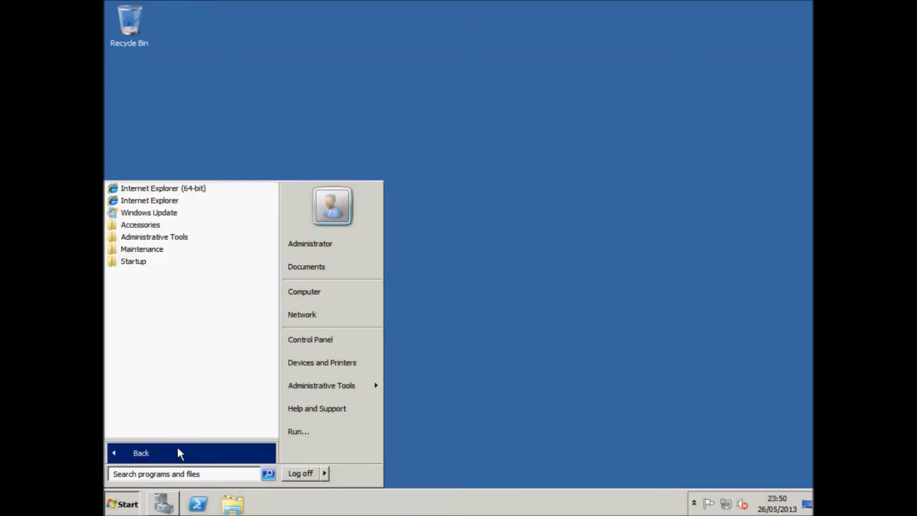
click(174, 239)
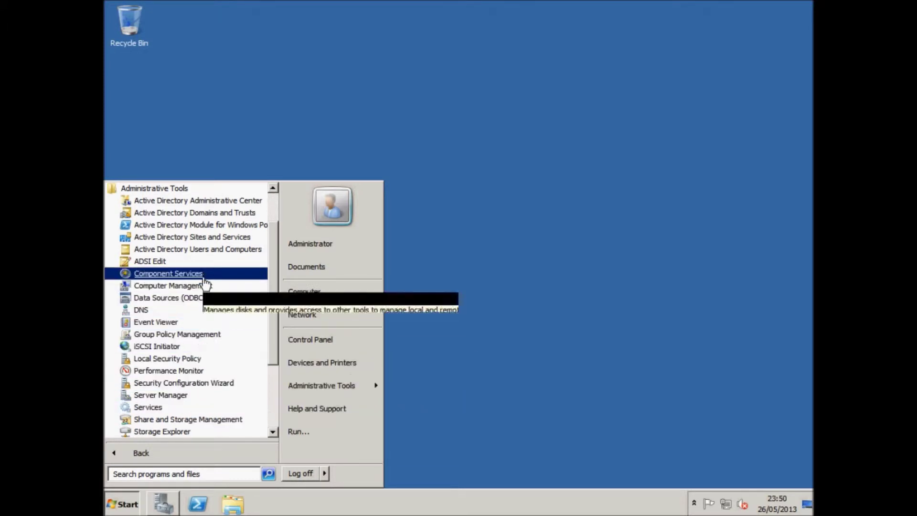
click(190, 337)
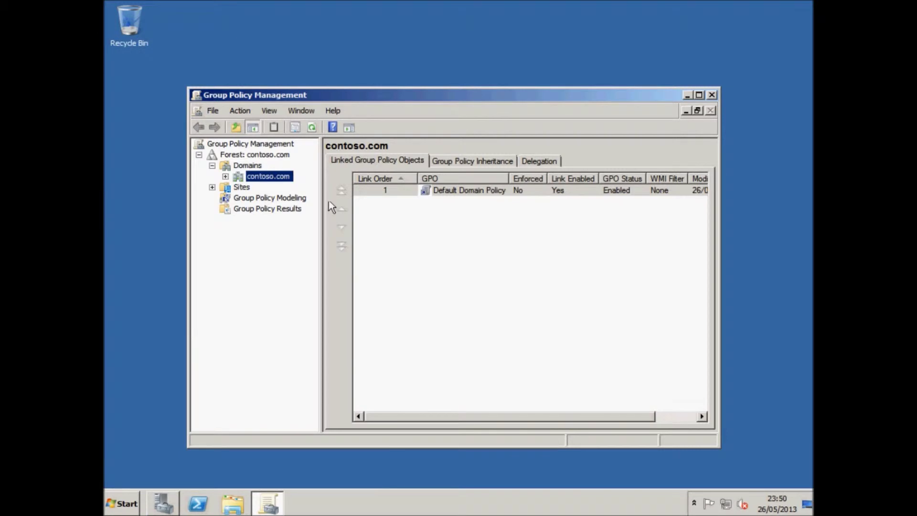
Expand Forest, Domains and contoso.com to list the Group Policy Objects
click(199, 154)
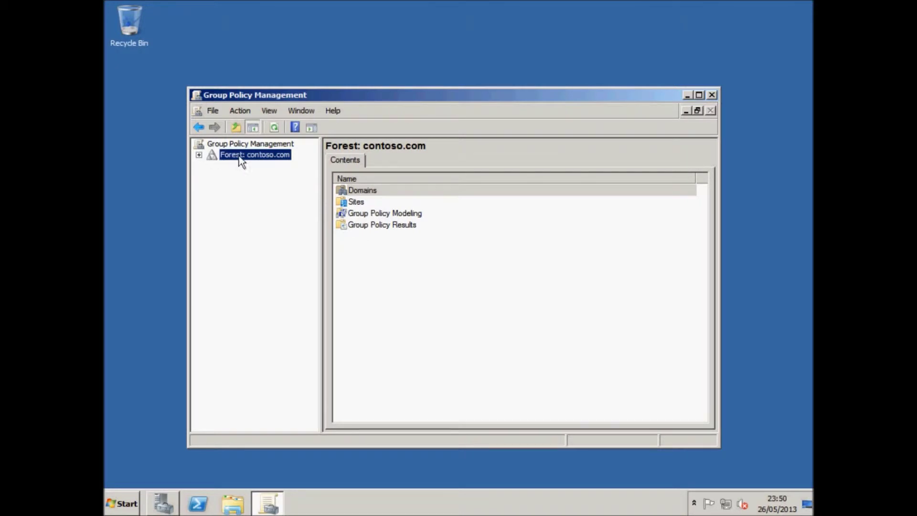
click(199, 154)
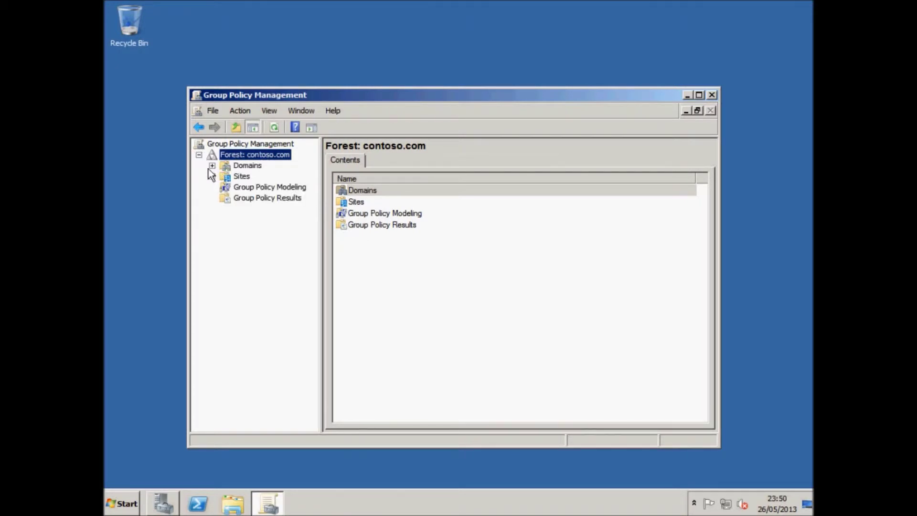
click(212, 166)
click(226, 176)
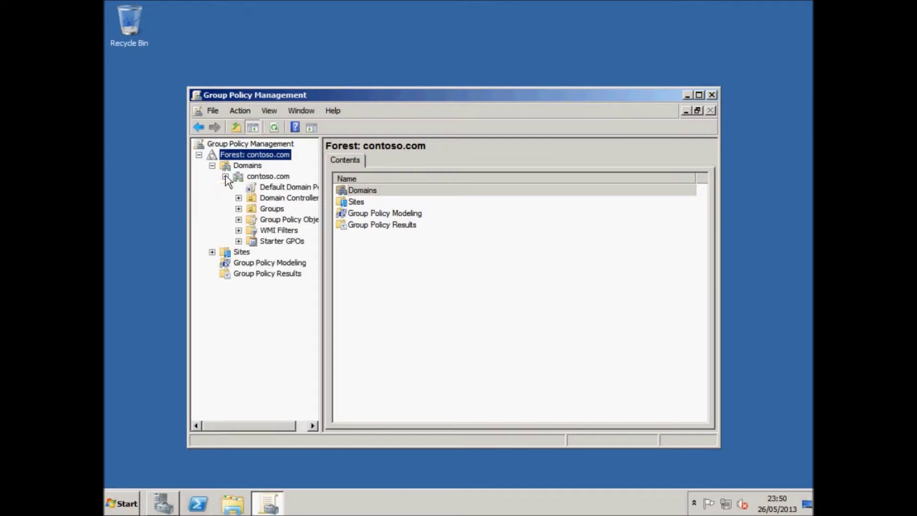
click(268, 190)
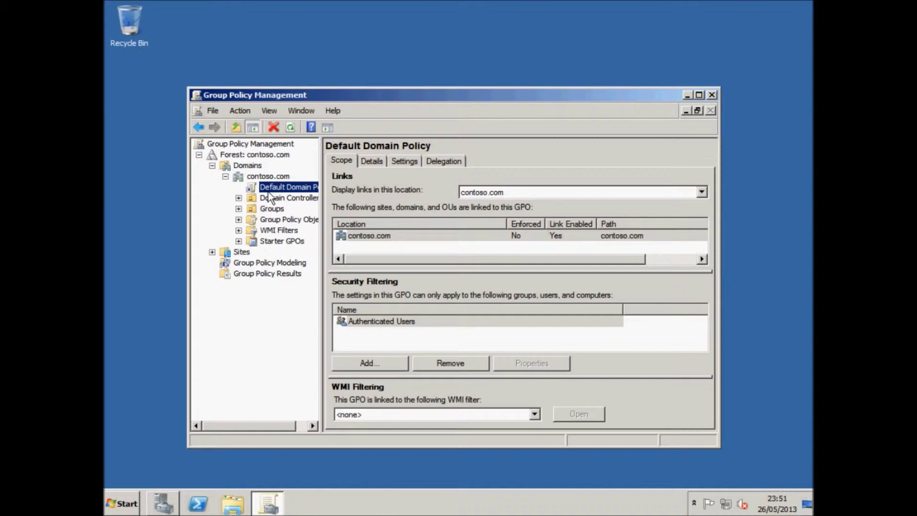
click(251, 219)
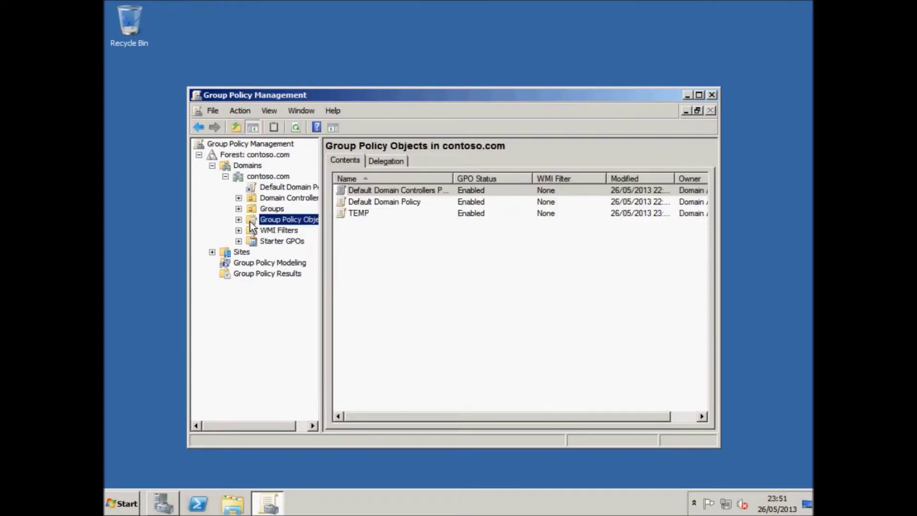
click(239, 220)
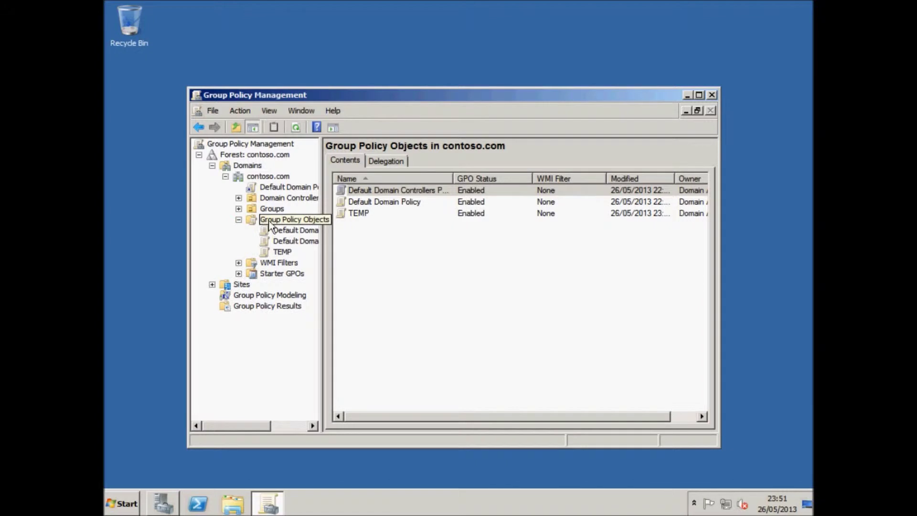
Create a new GPO named 'No Username after Logout'
right_click(272, 221)
click(273, 223)
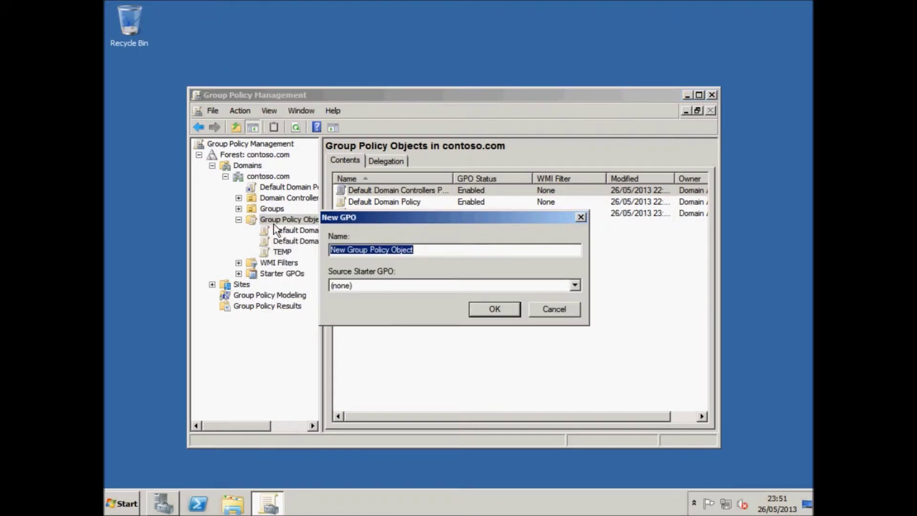
text(No)
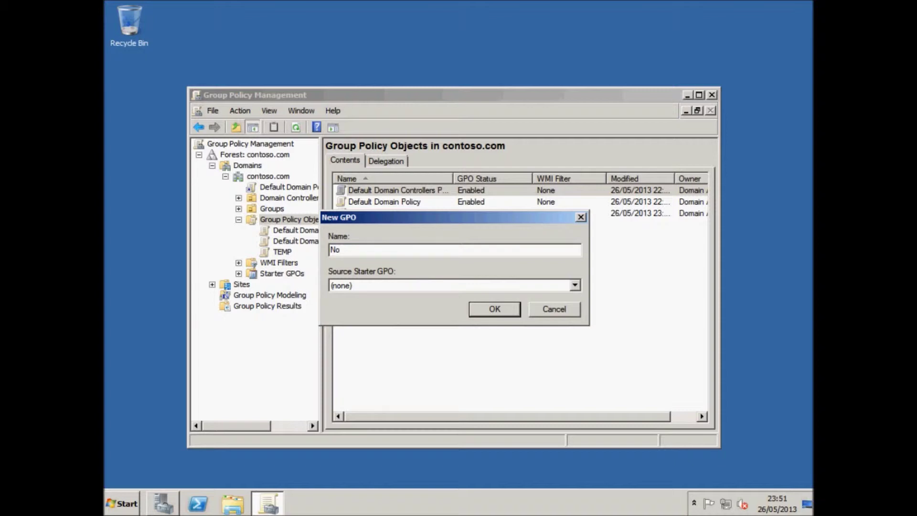
text( Username after Logout)
click(496, 305)
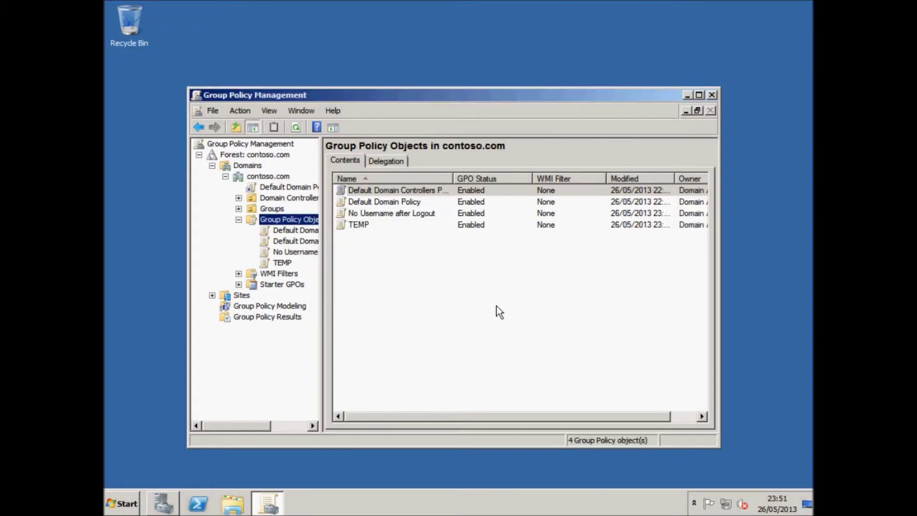
Open the 'No Username after Logout' GPO in Group Policy Management Editor
click(305, 252)
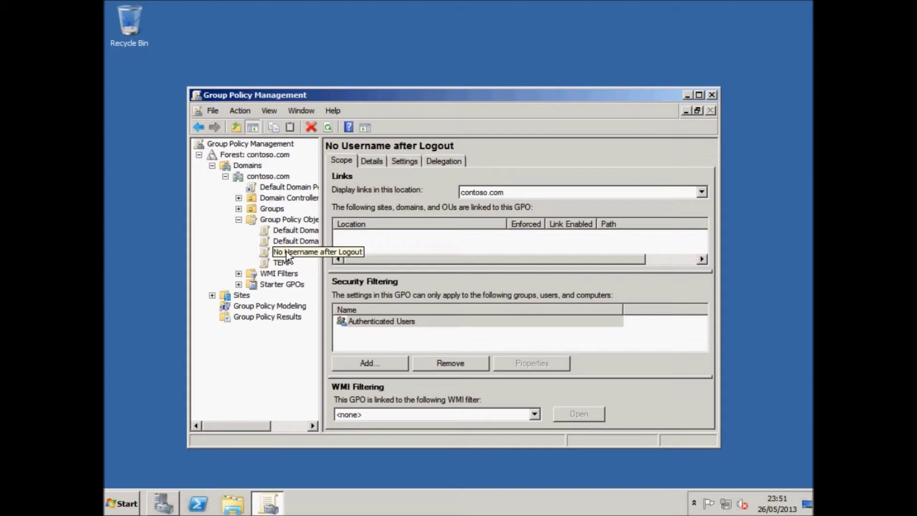
right_click(286, 251)
click(306, 257)
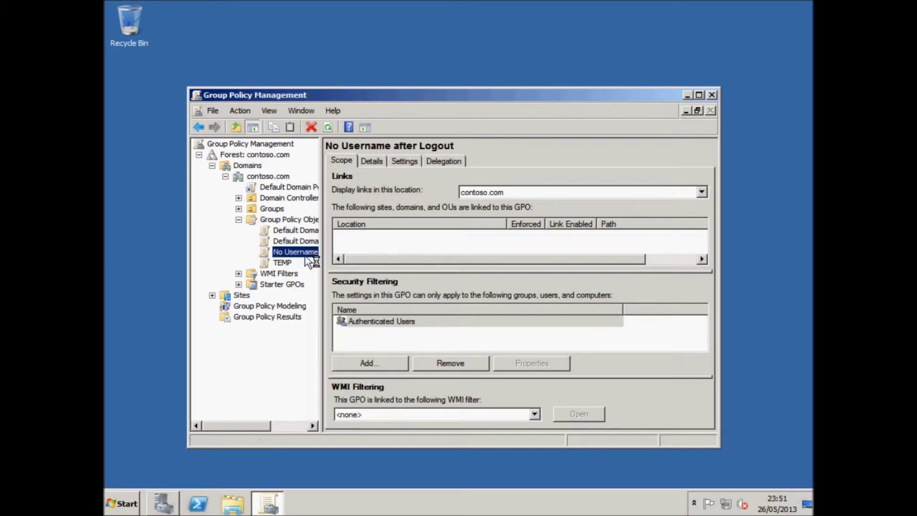
Navigate to Computer Configuration > Policies > Windows Settings > Security Settings > Local Policies > Security Options
click(215, 137)
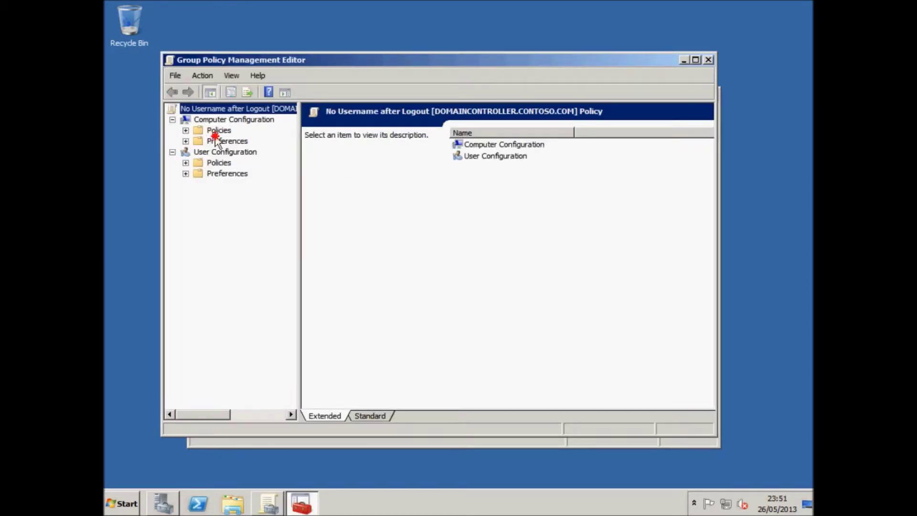
click(220, 131)
click(222, 163)
click(231, 174)
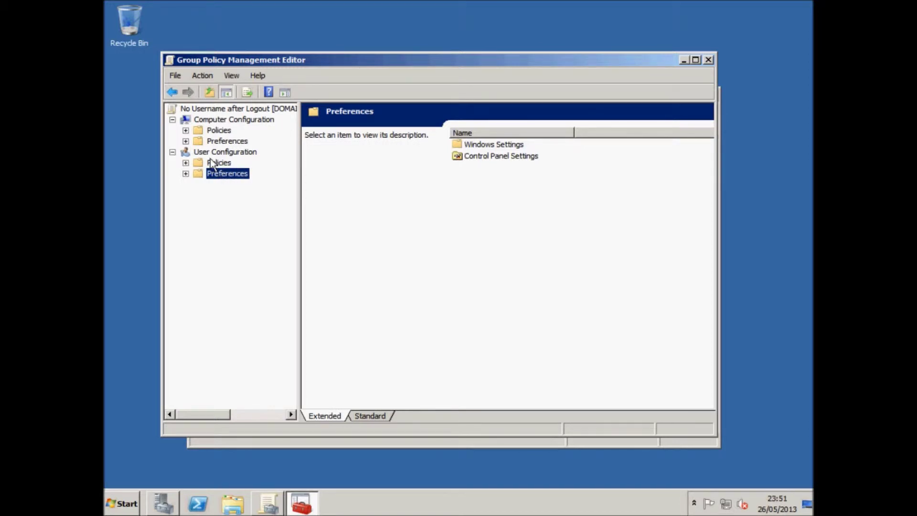
click(217, 119)
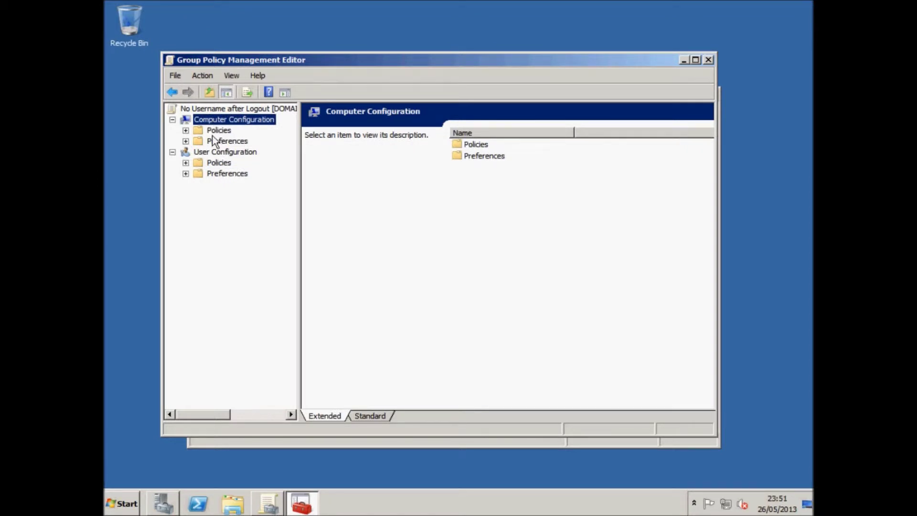
click(185, 130)
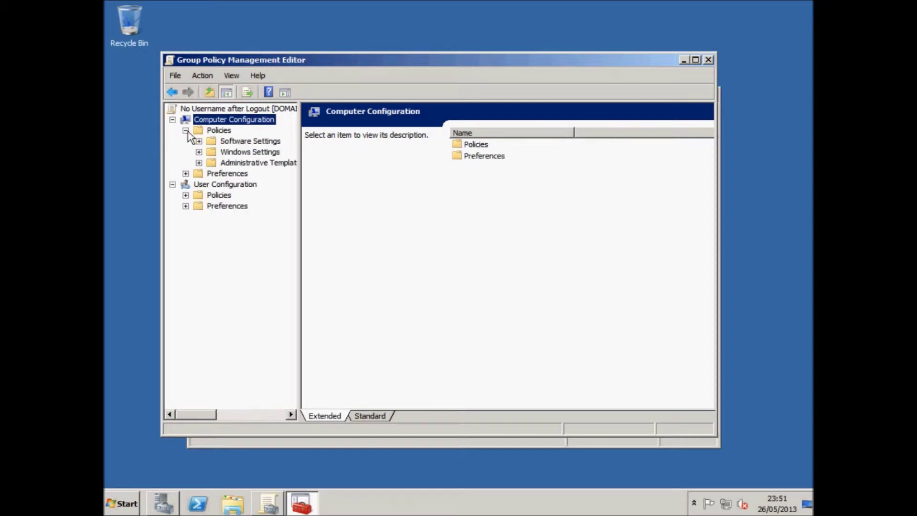
click(198, 151)
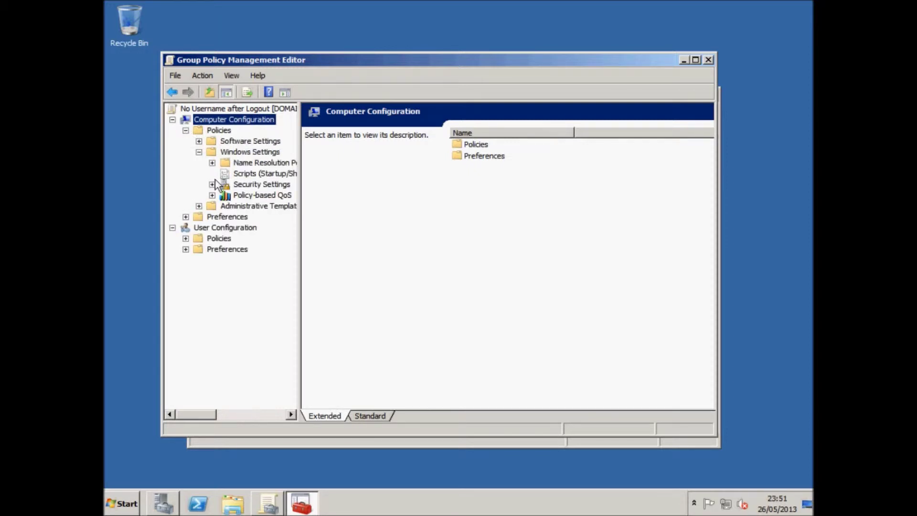
click(212, 184)
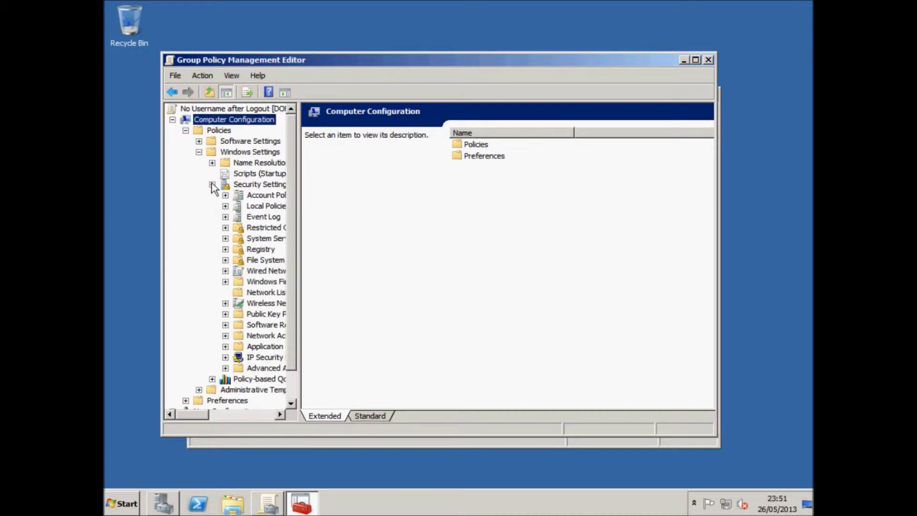
click(251, 208)
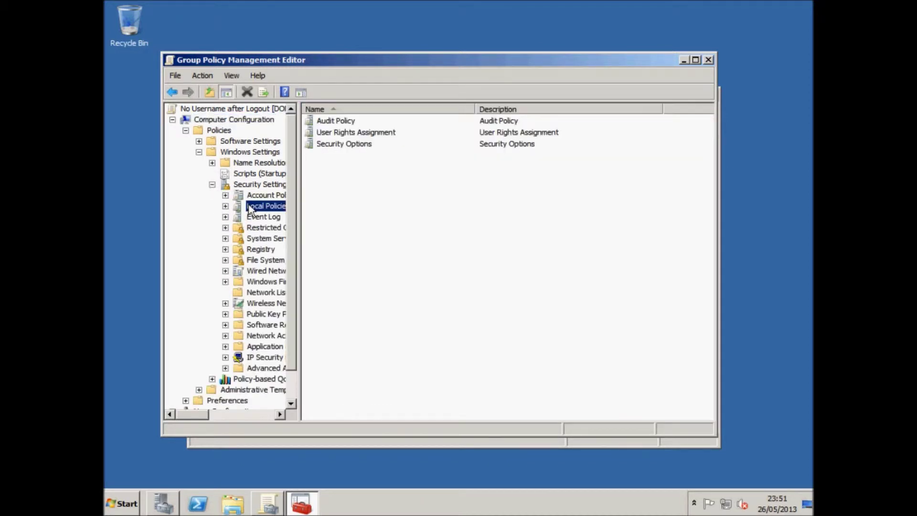
double_click(344, 145)
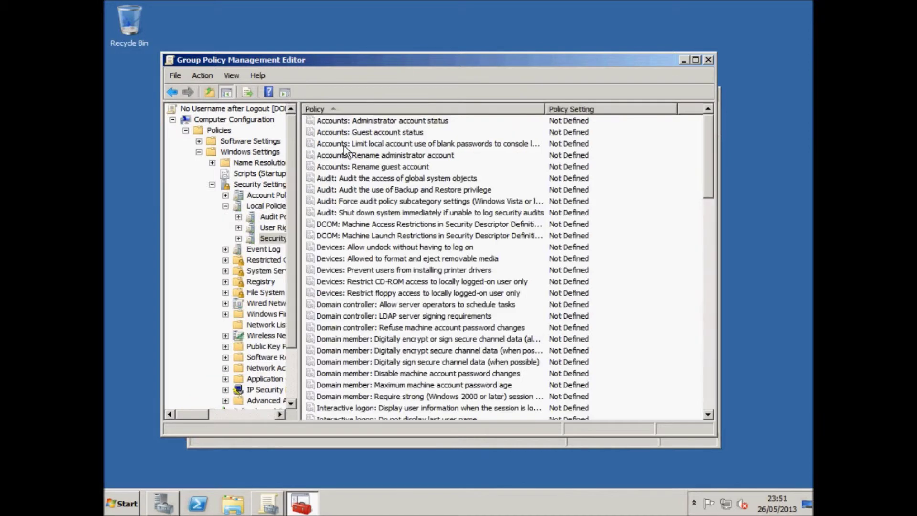
Define and enable 'Interactive logon: Do not display last user name', then close the editor
click(423, 408)
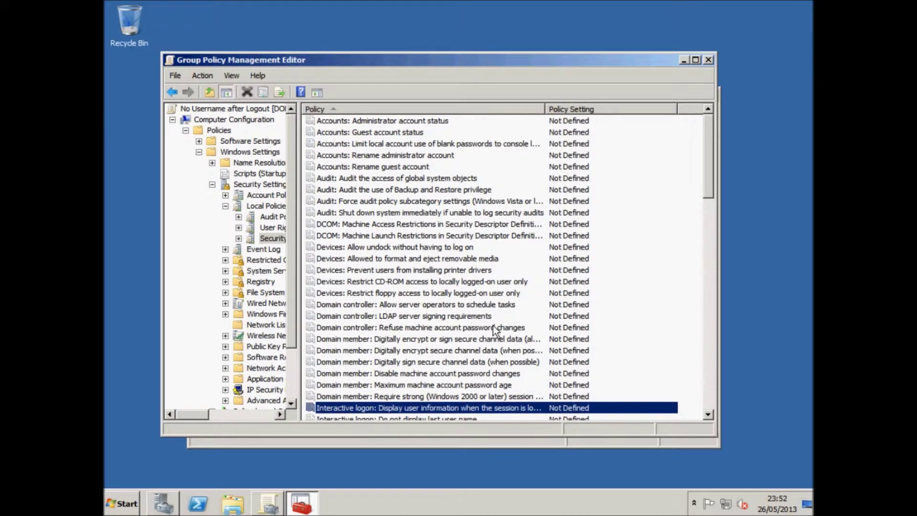
key(Down)
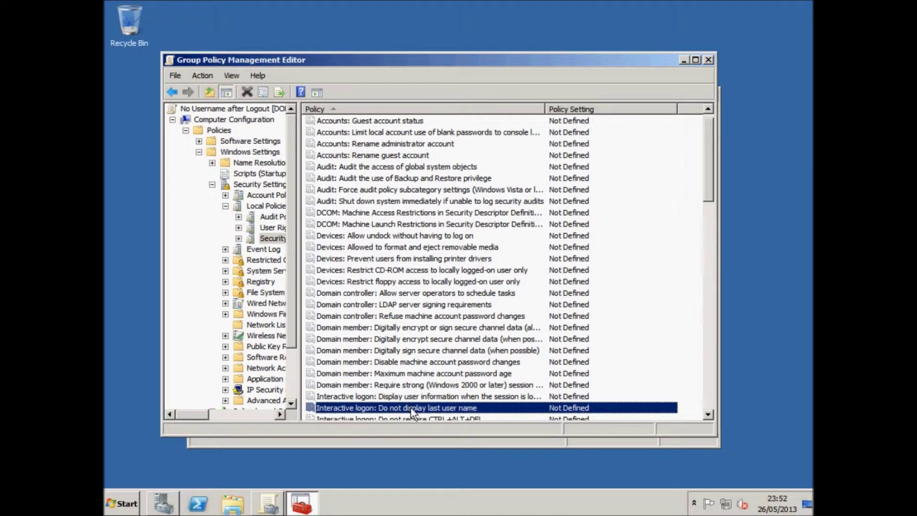
double_click(474, 407)
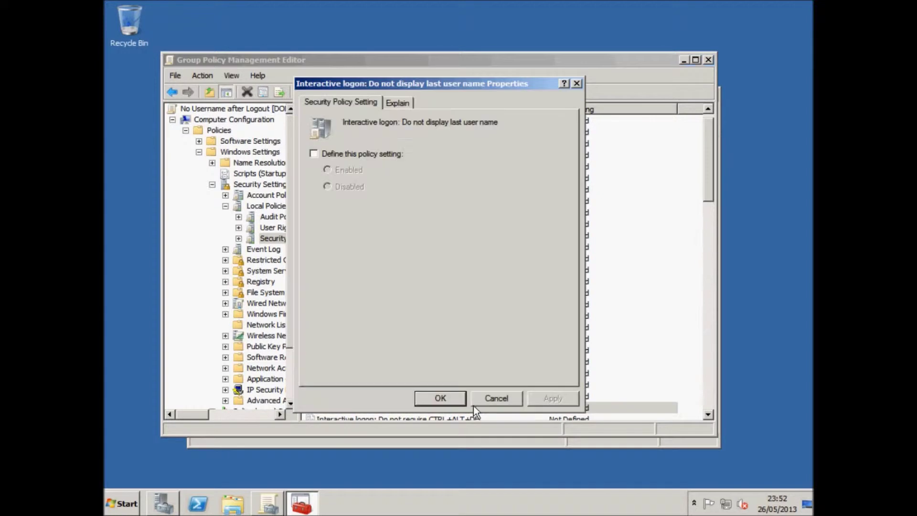
click(341, 157)
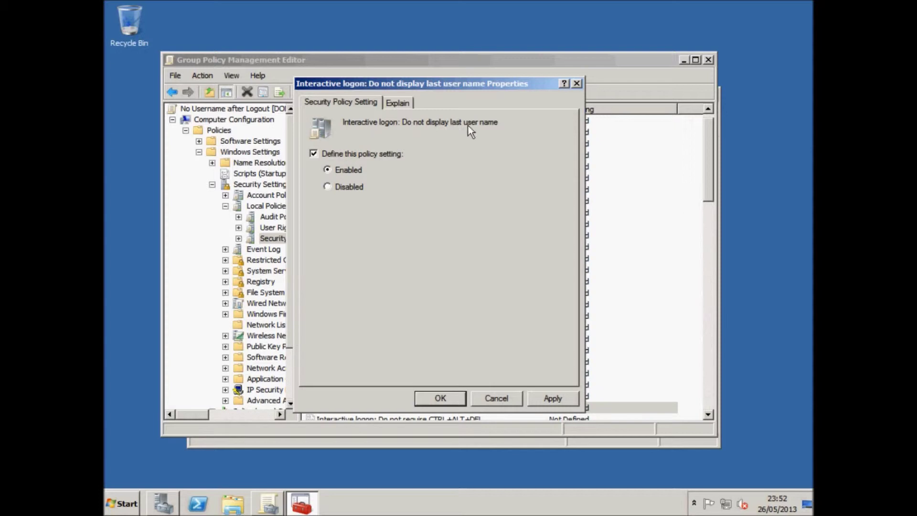
click(537, 398)
click(454, 396)
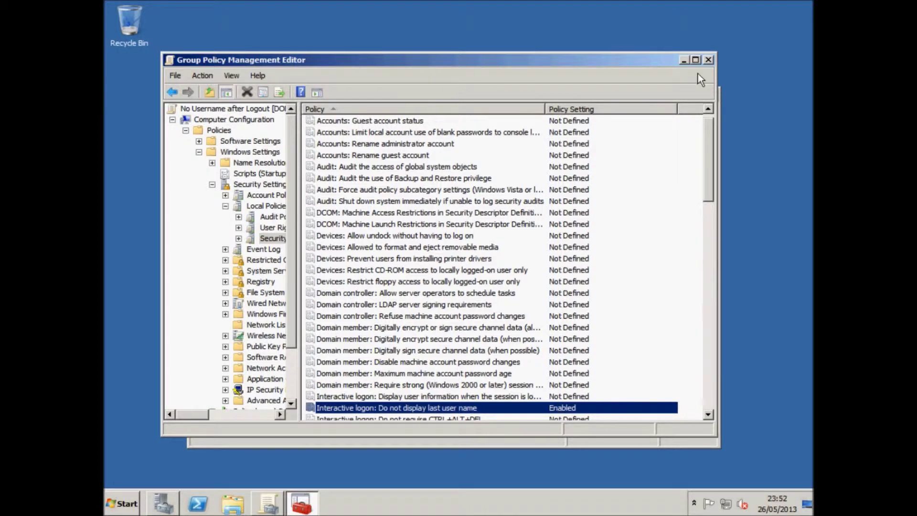
click(708, 59)
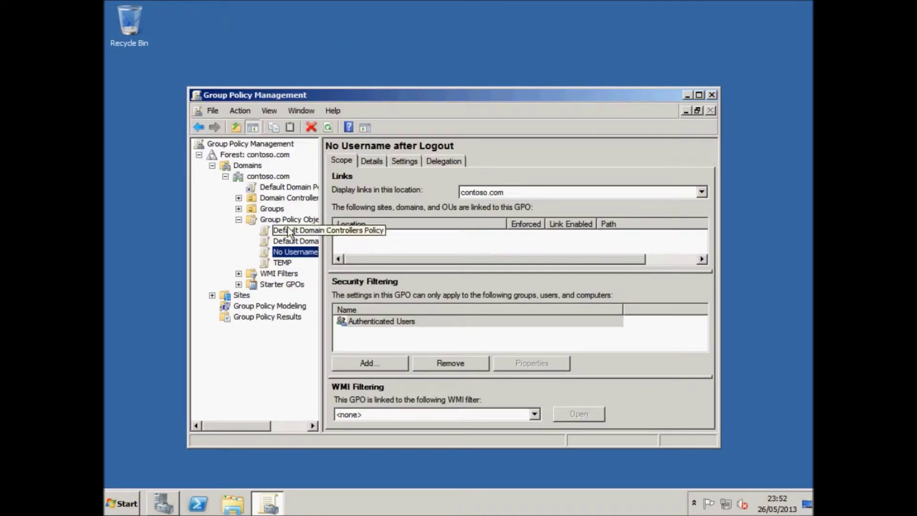
Link the existing 'No Username after Logout' GPO to contoso.com at link order 2
right_click(265, 178)
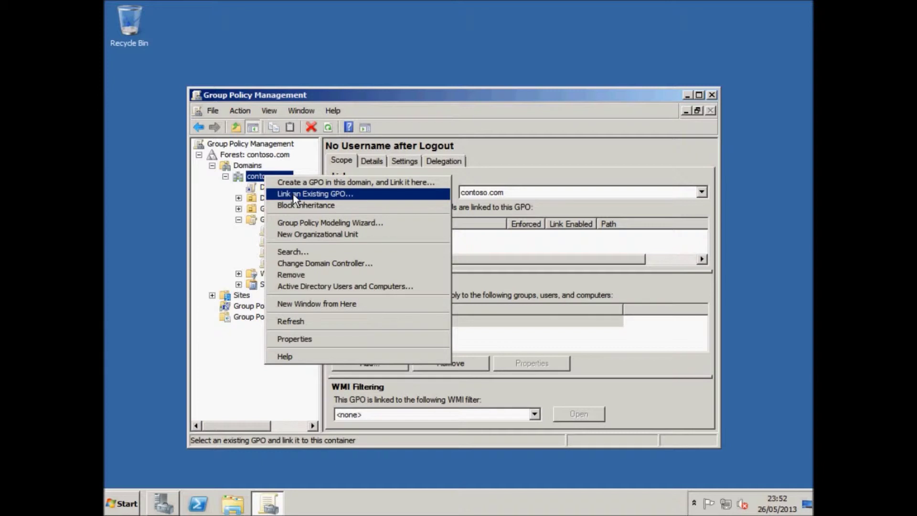
click(268, 177)
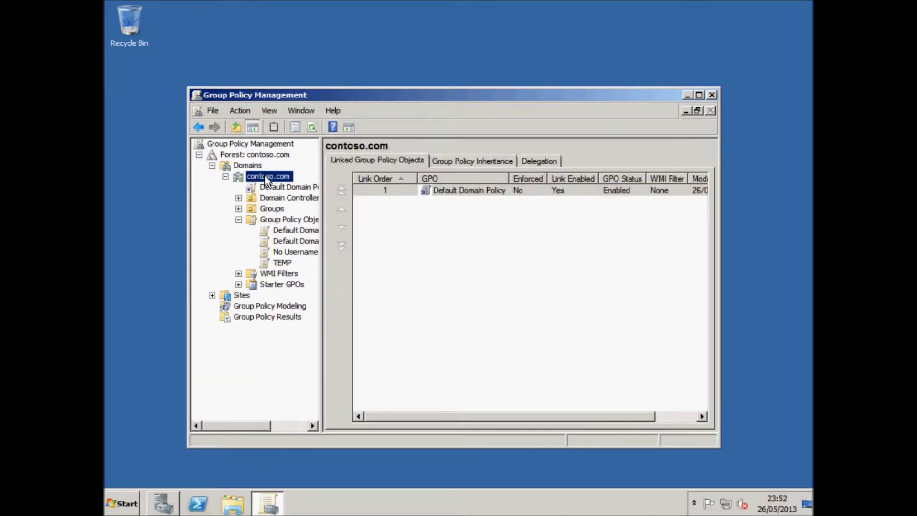
right_click(266, 180)
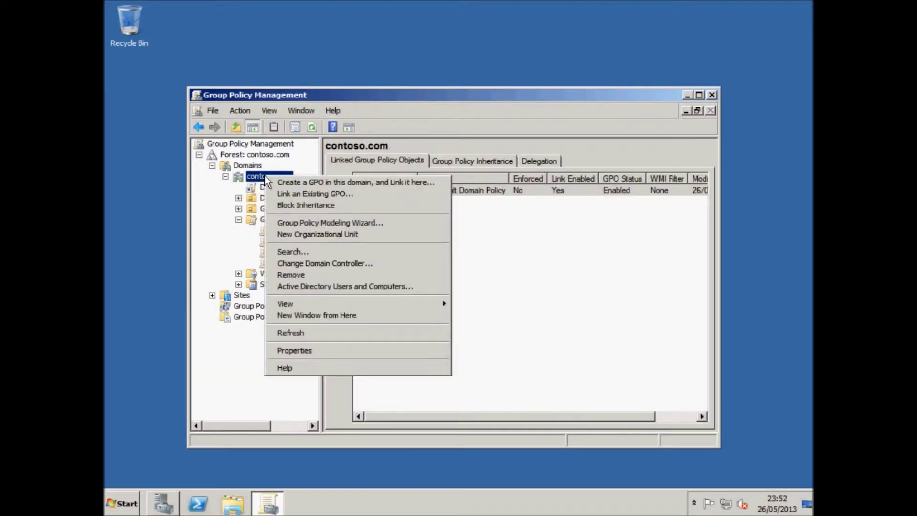
click(283, 196)
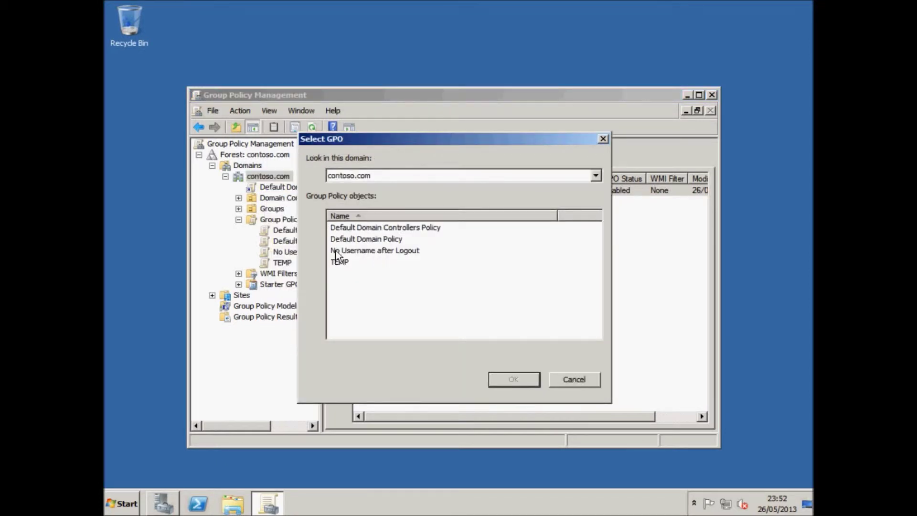
click(346, 264)
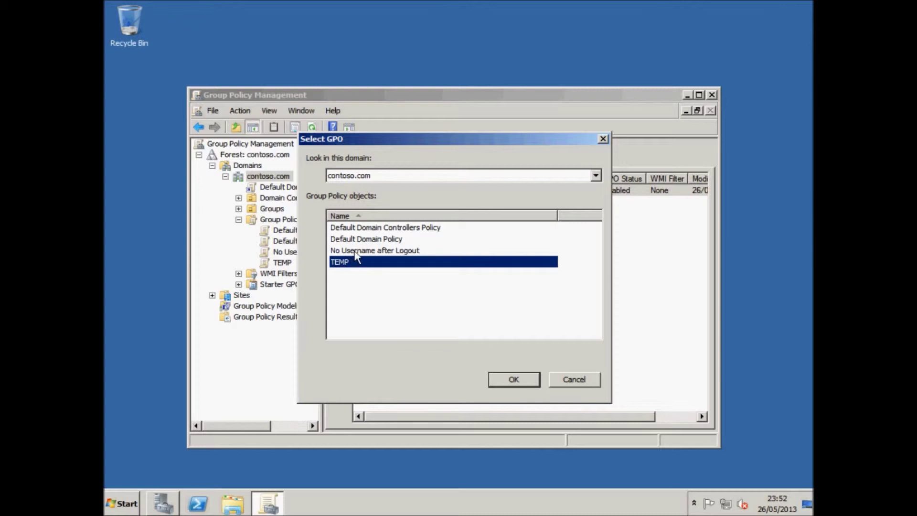
click(356, 251)
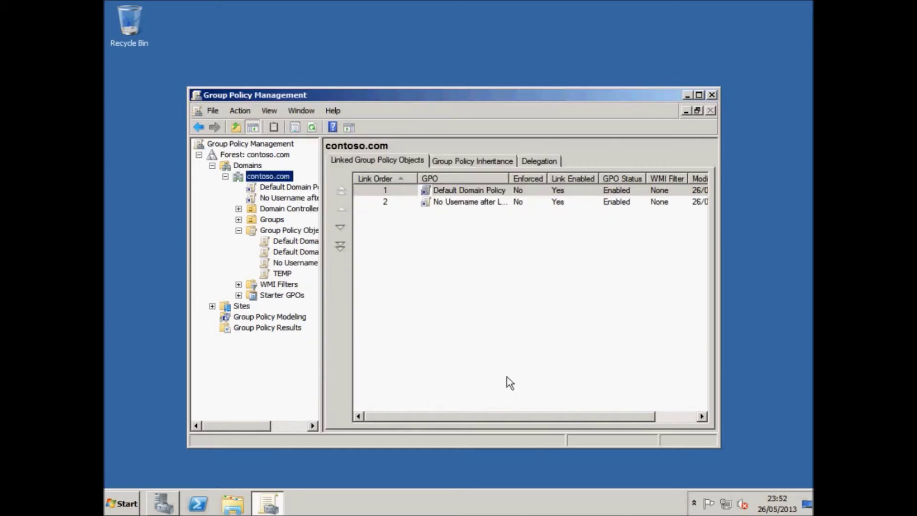
click(478, 249)
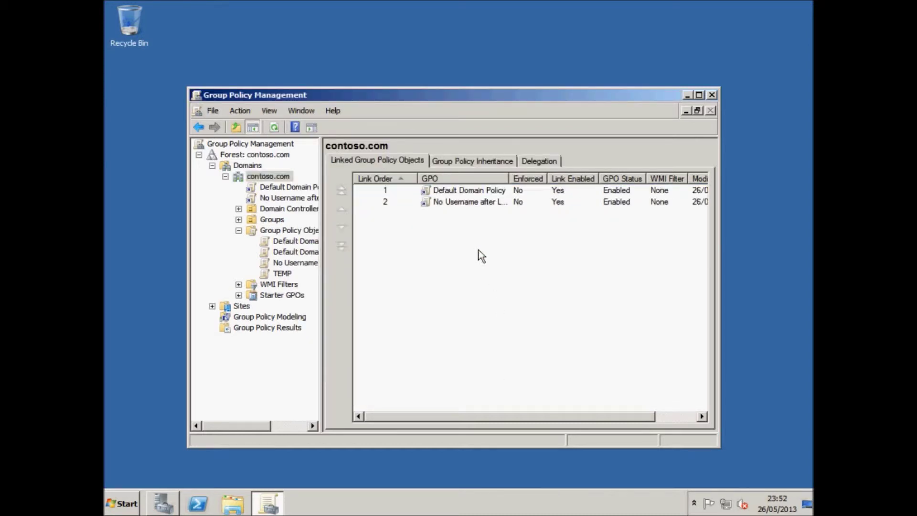
click(445, 191)
click(452, 203)
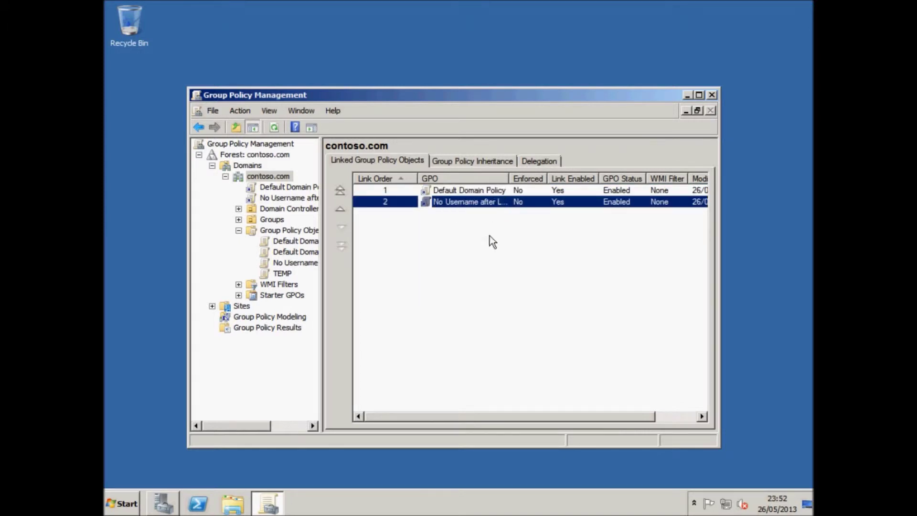
Set the 'No Username after Logout' link on contoso.com to Enforced and confirm
right_click(480, 204)
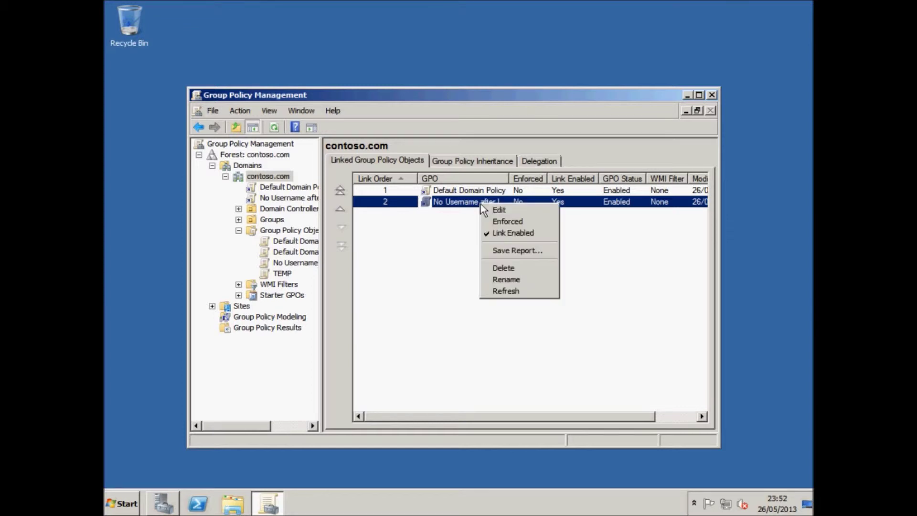
click(494, 221)
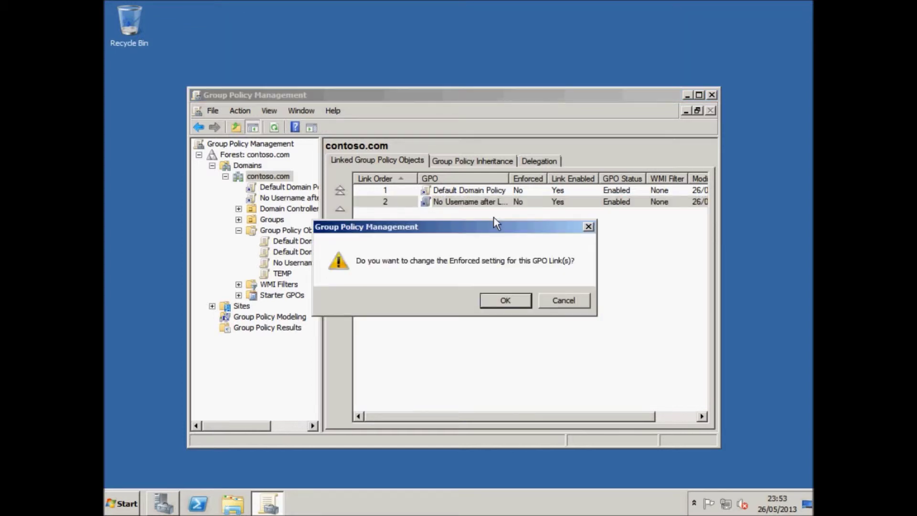
click(512, 303)
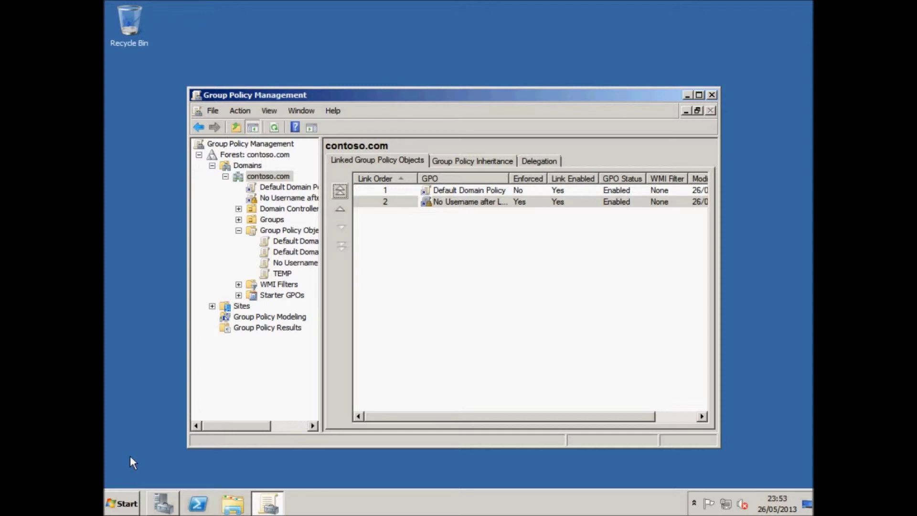
click(115, 499)
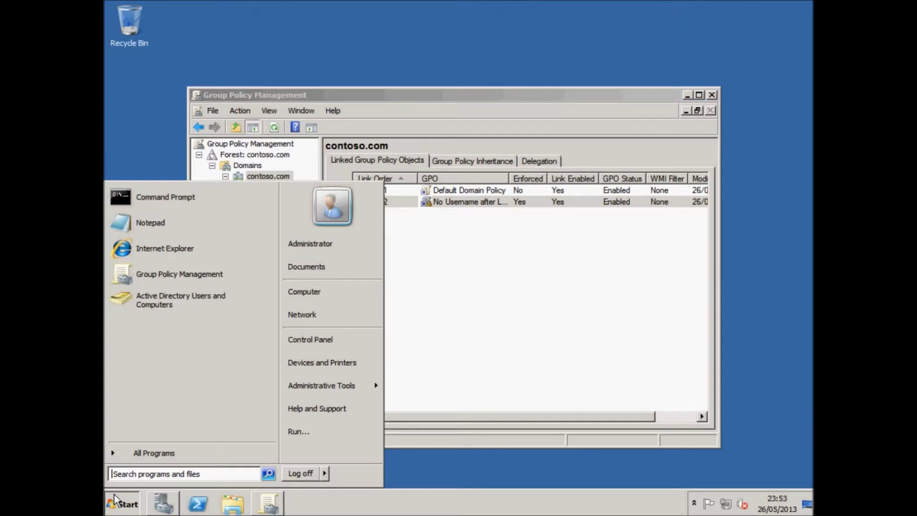
Run 'gpupdate /force' from the Run dialog to refresh Group Policy
click(292, 431)
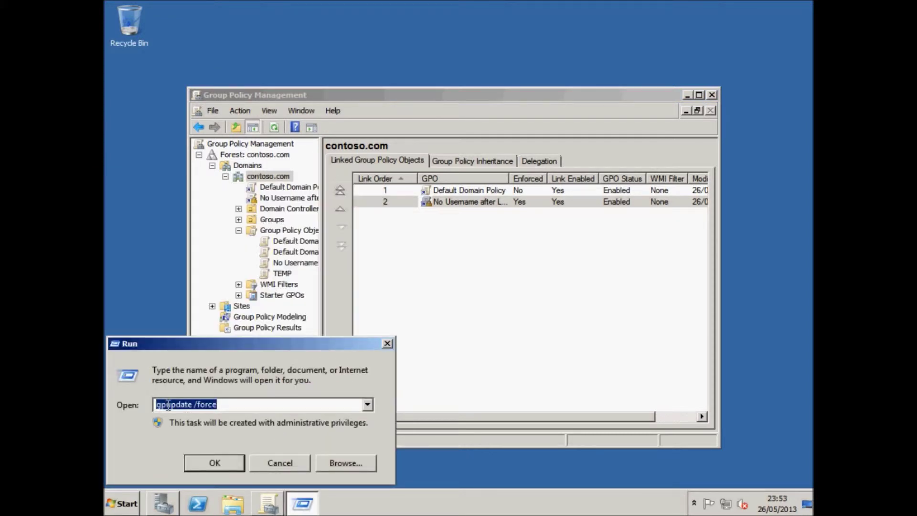
click(205, 404)
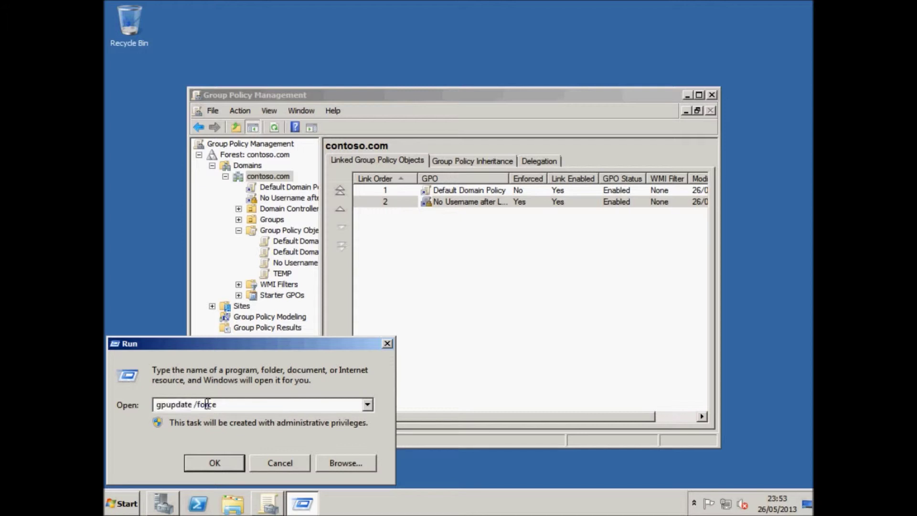
click(215, 463)
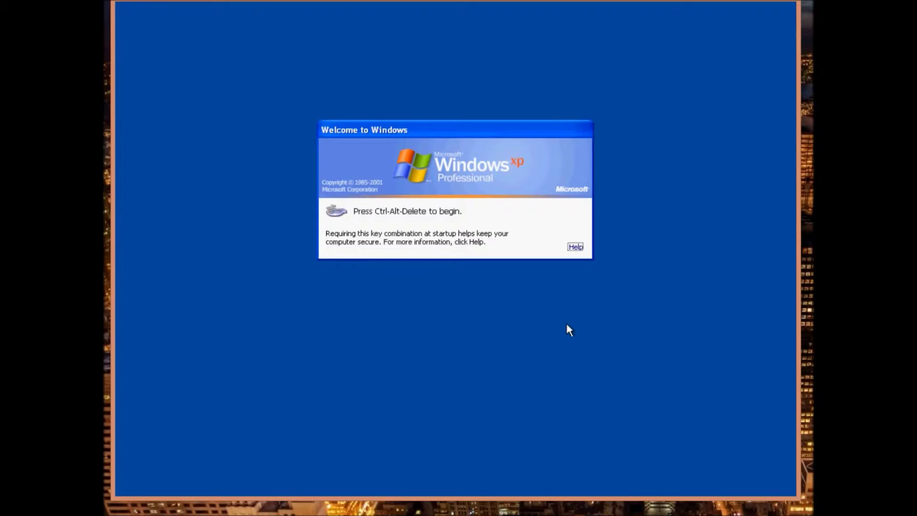
Log on to the XP client as the student by entering the account password
key(ctrl+alt+Delete)
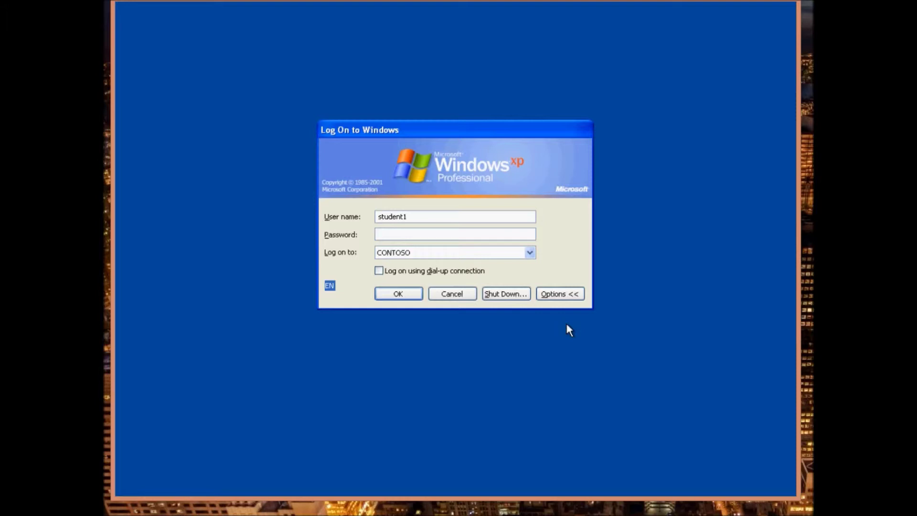
text(Pa$$w0rd)
key(Return)
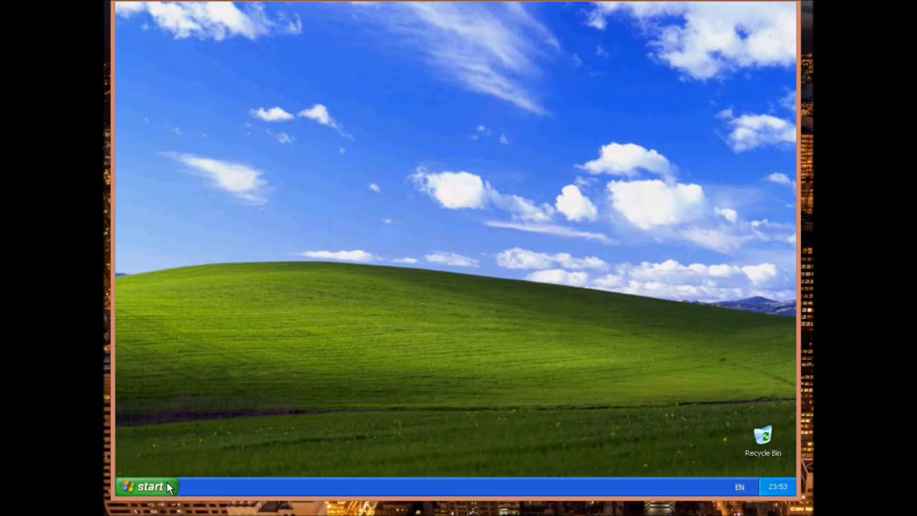
Log the student off and bring the XP logon prompt back
click(167, 482)
click(266, 465)
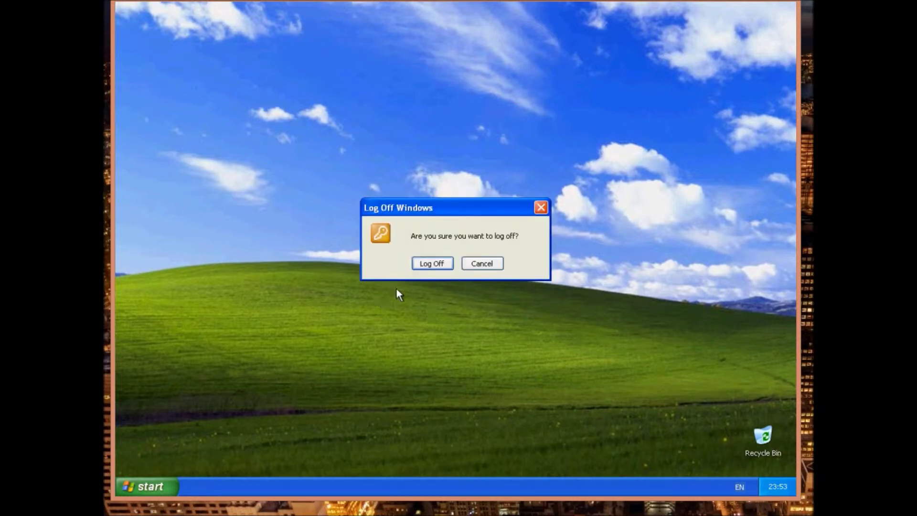
click(417, 265)
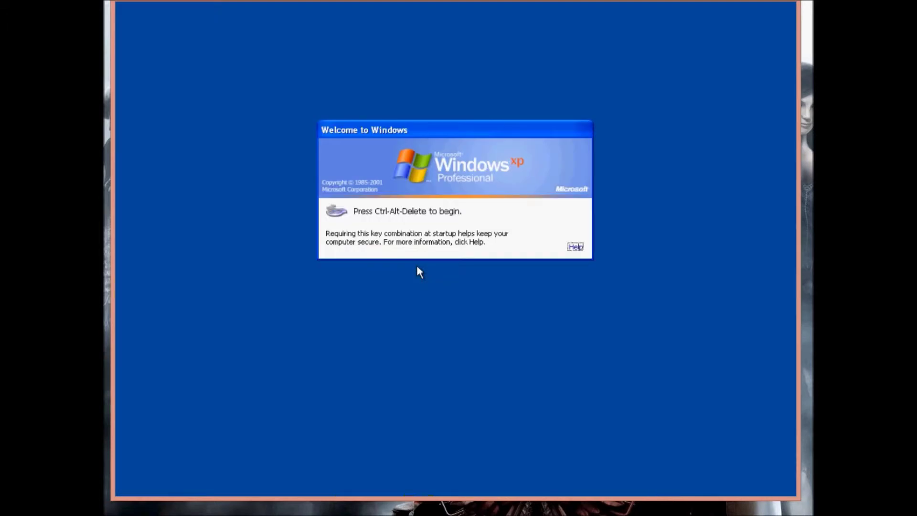
key(ctrl+alt+Delete)
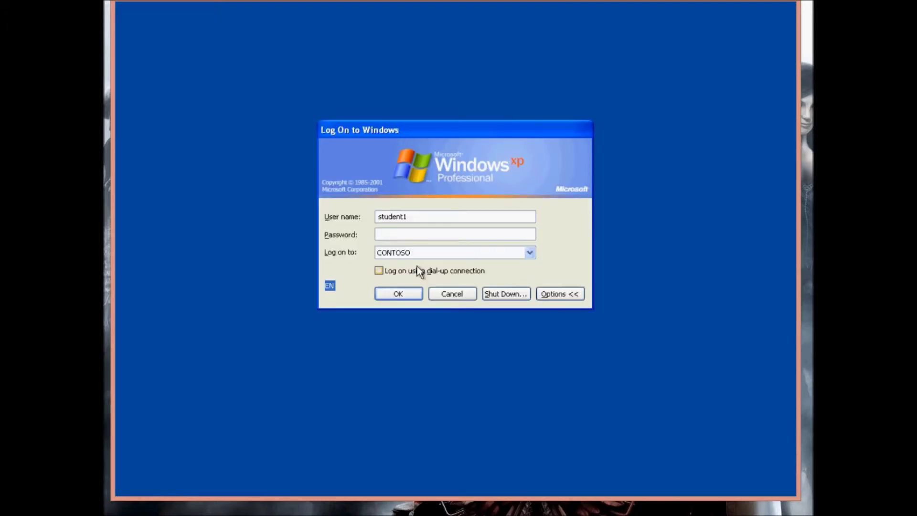
Restart the Windows XP client computer
click(497, 289)
click(471, 208)
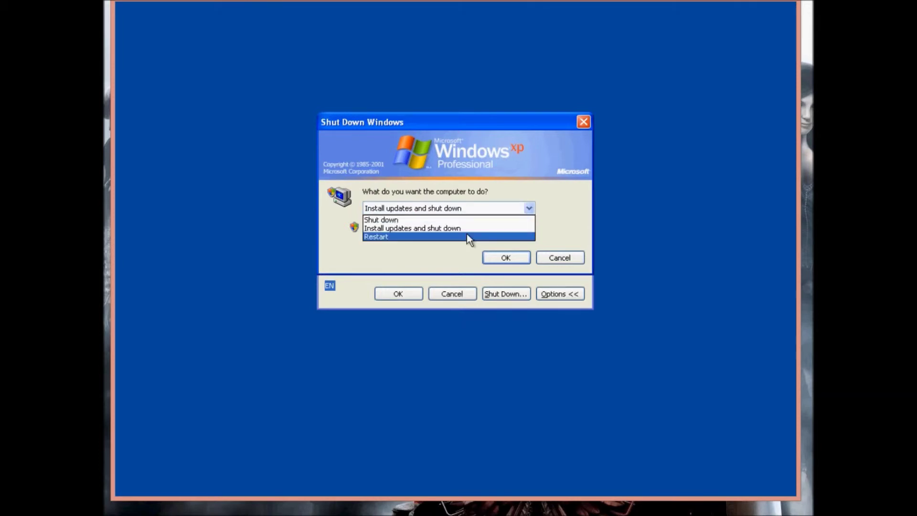
click(467, 236)
click(492, 258)
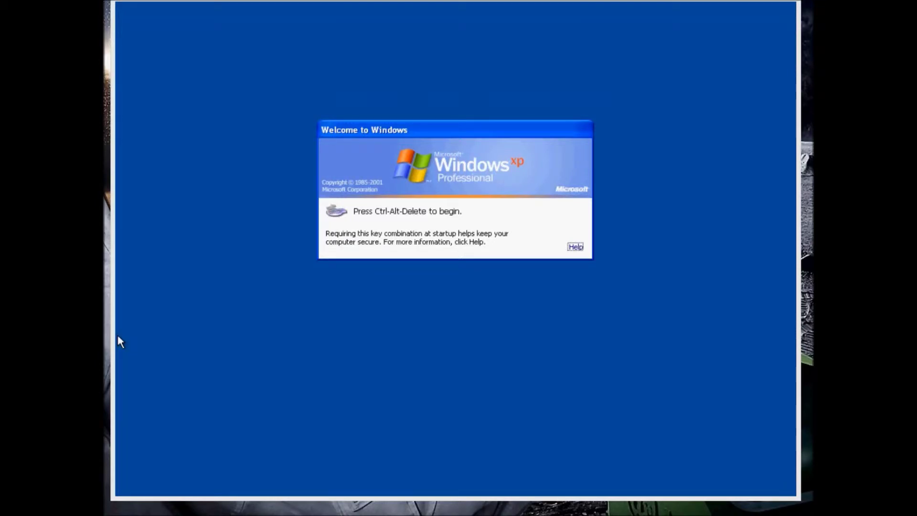
Log on to the XP client with user name 'student' and the account password
click(288, 303)
key(ctrl+alt+End)
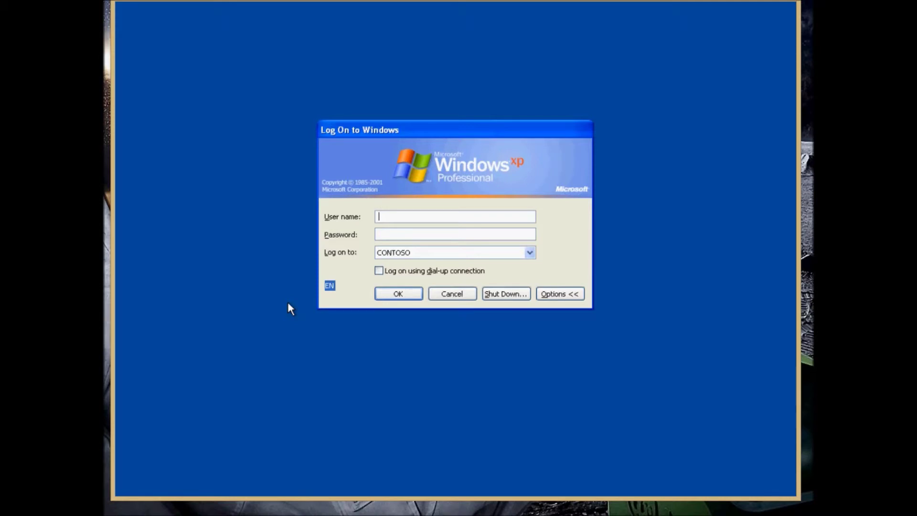
text(a)
key(BackSpace)
text(student)
key(Tab)
text(Pa$$w0rd)
key(Return)
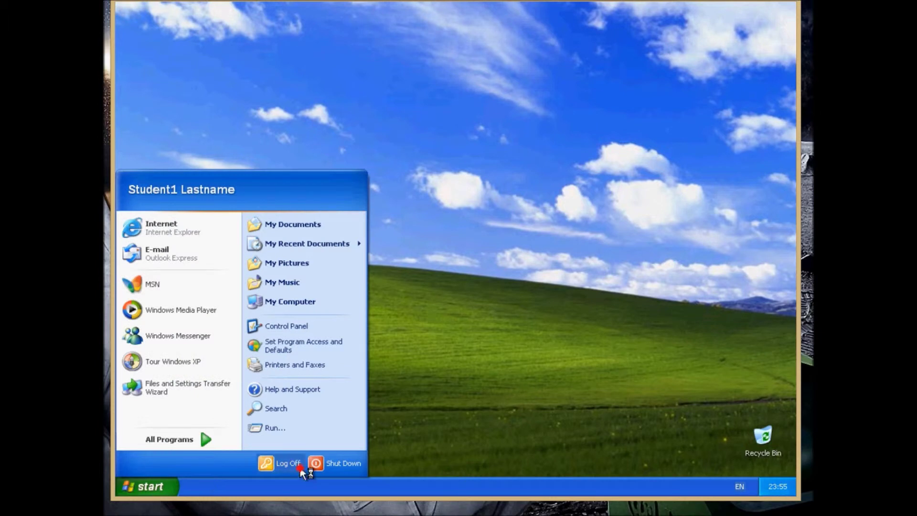
click(294, 468)
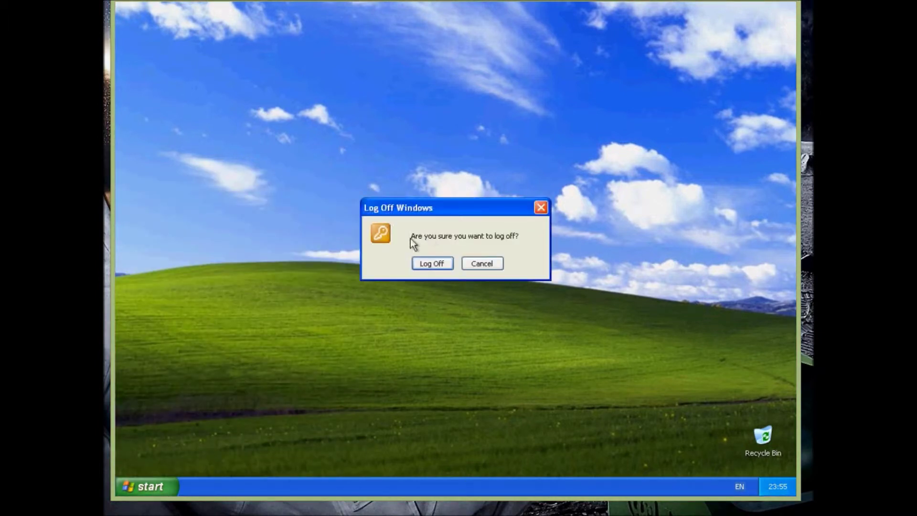
Confirm logging the student off and bring up the XP logon prompt again
click(425, 264)
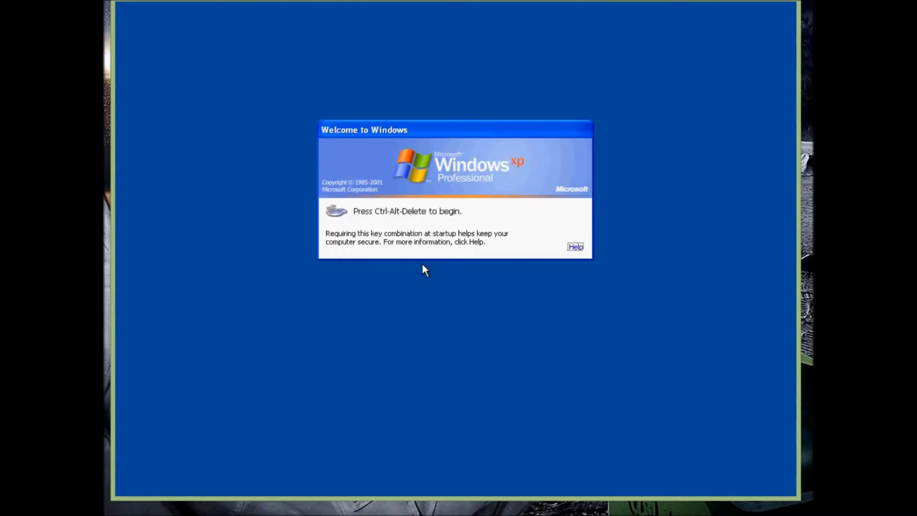
key(ctrl+alt+Delete)
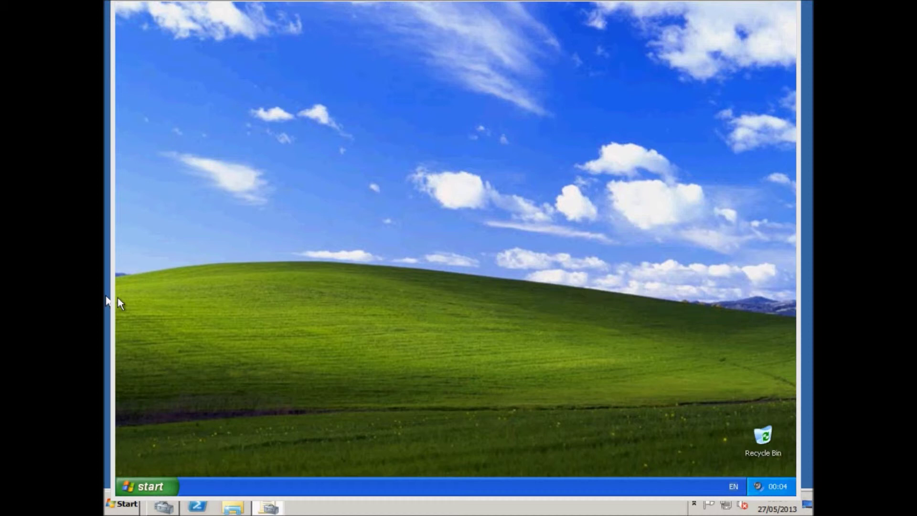
Launch Internet Explorer, dismiss the error, maximize it to view the default title bar, then close it
click(153, 486)
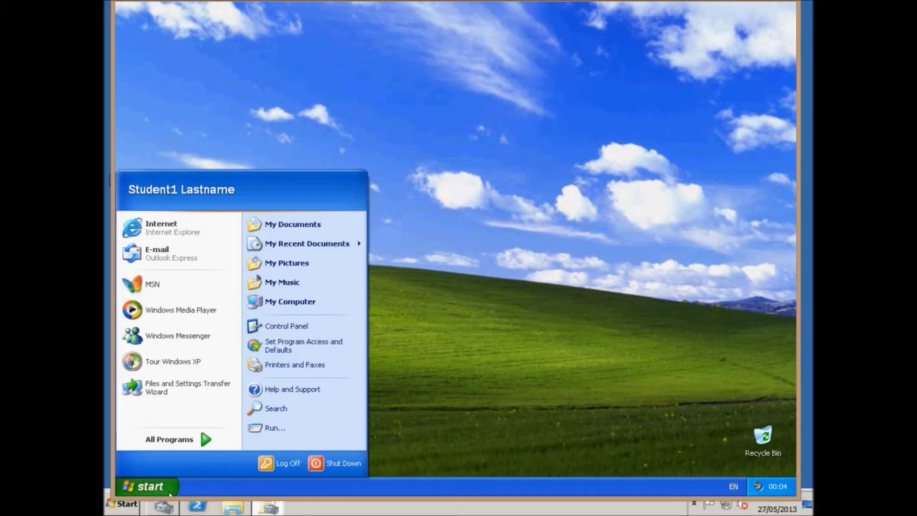
click(180, 234)
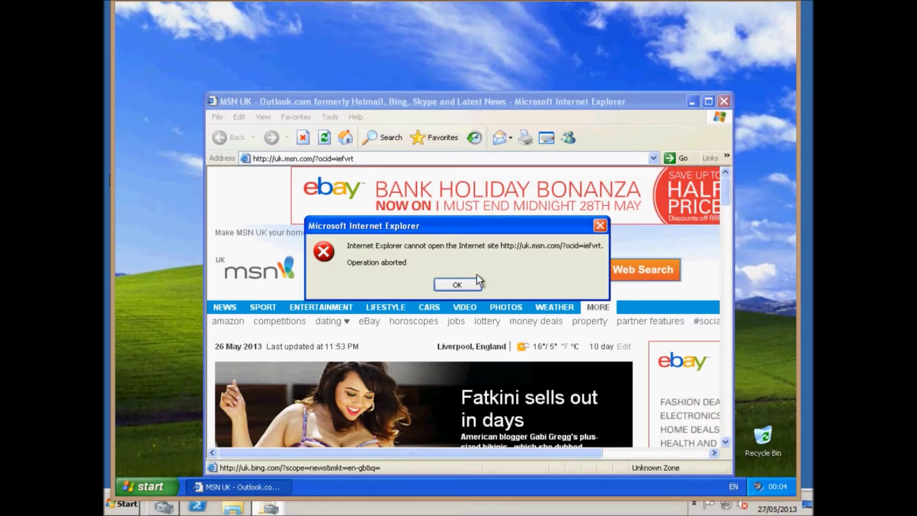
click(475, 284)
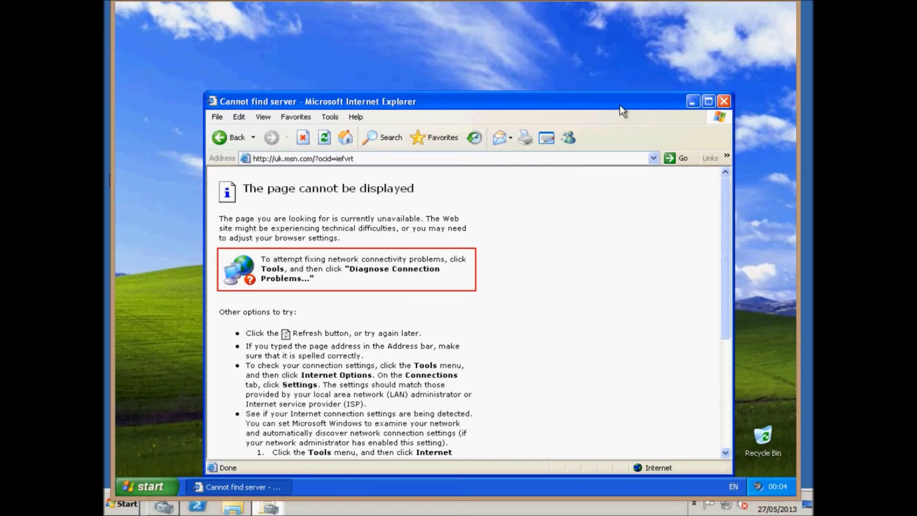
click(711, 103)
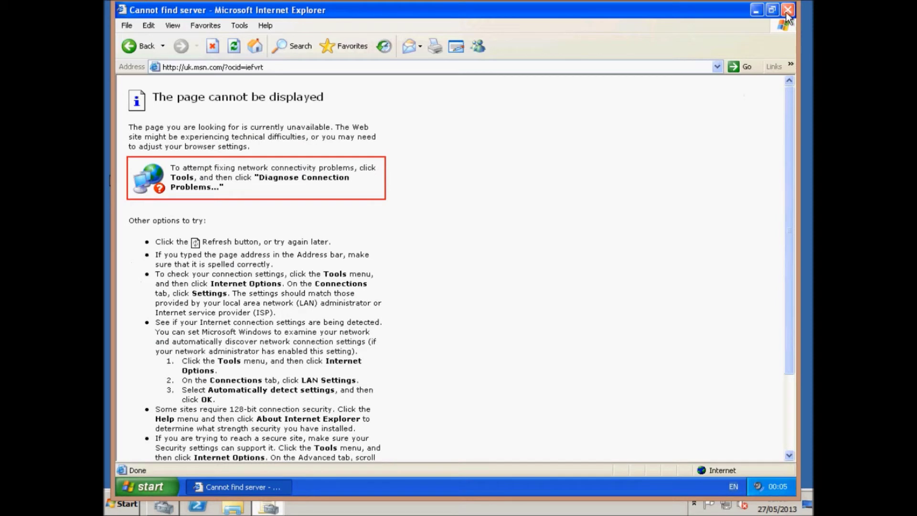
click(786, 12)
Log the student off Windows XP
click(126, 483)
click(283, 462)
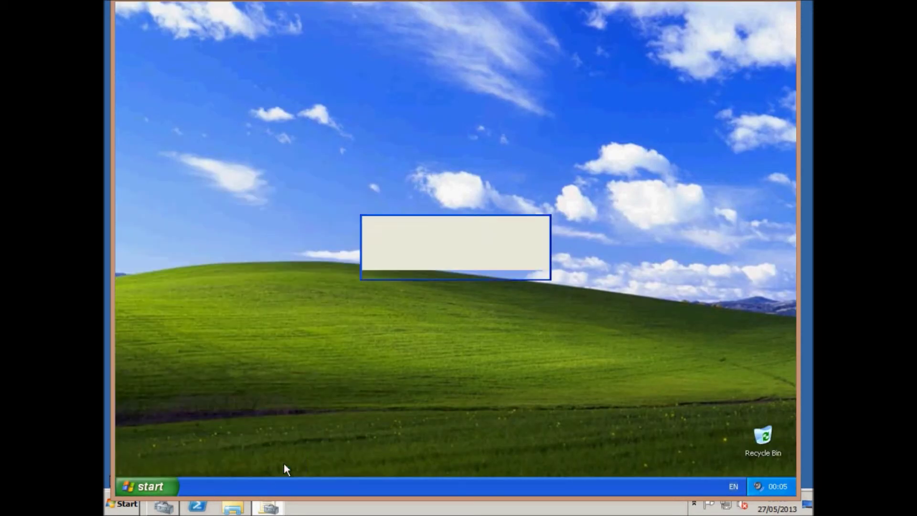
click(427, 260)
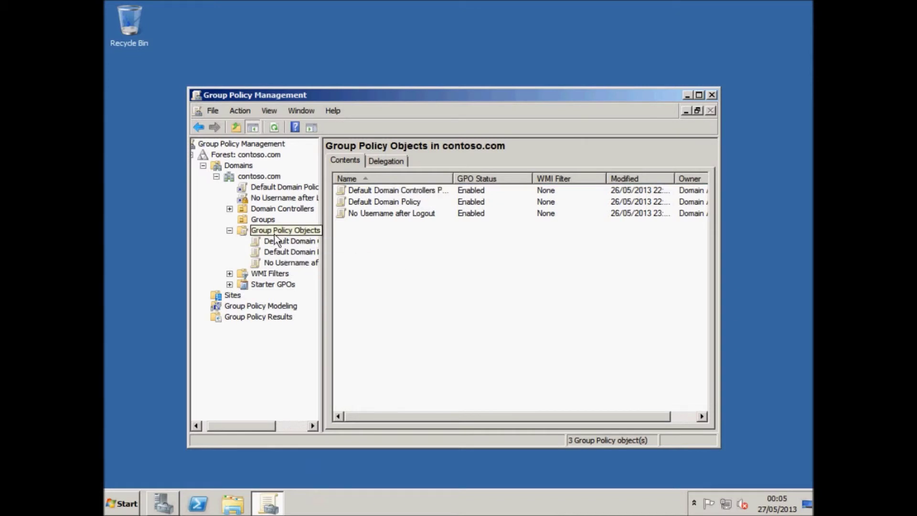
Create a new GPO named 'IE Provider' under Group Policy Objects
right_click(275, 232)
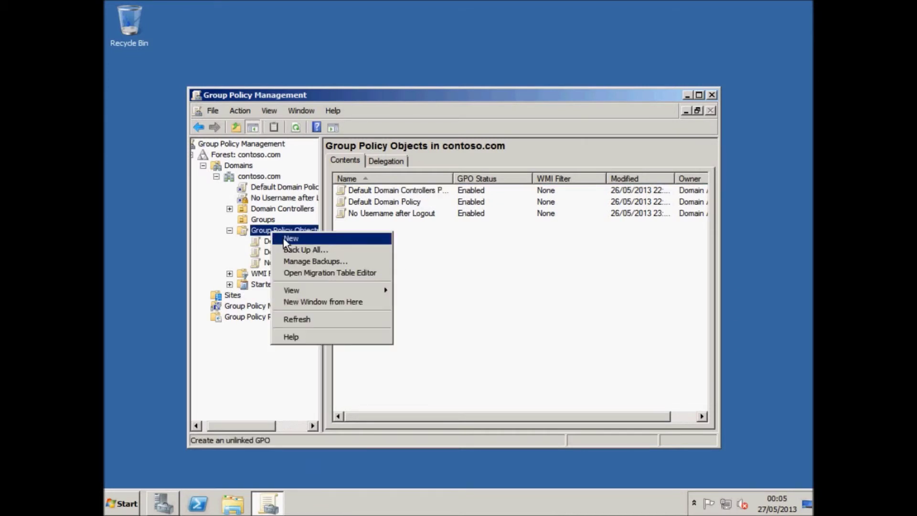
click(288, 239)
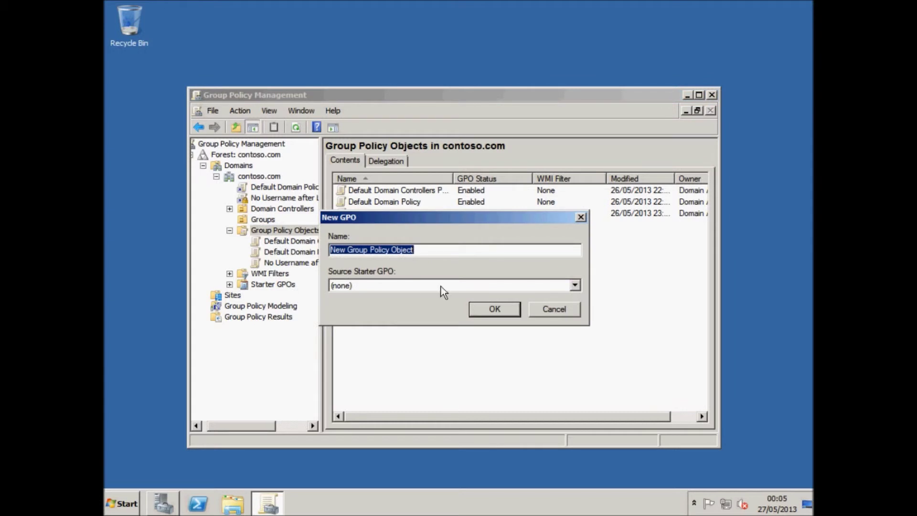
text(IE)
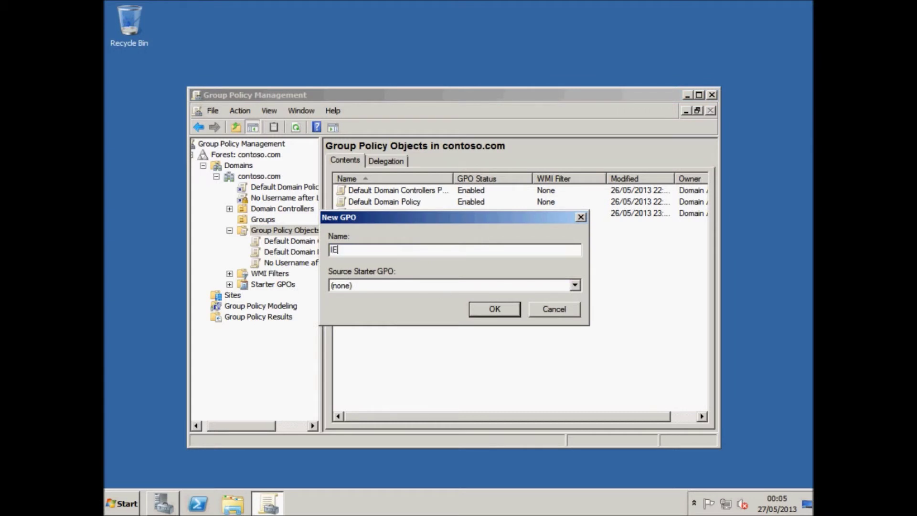
text( Provided)
key(BackSpace)
text(r)
key(Return)
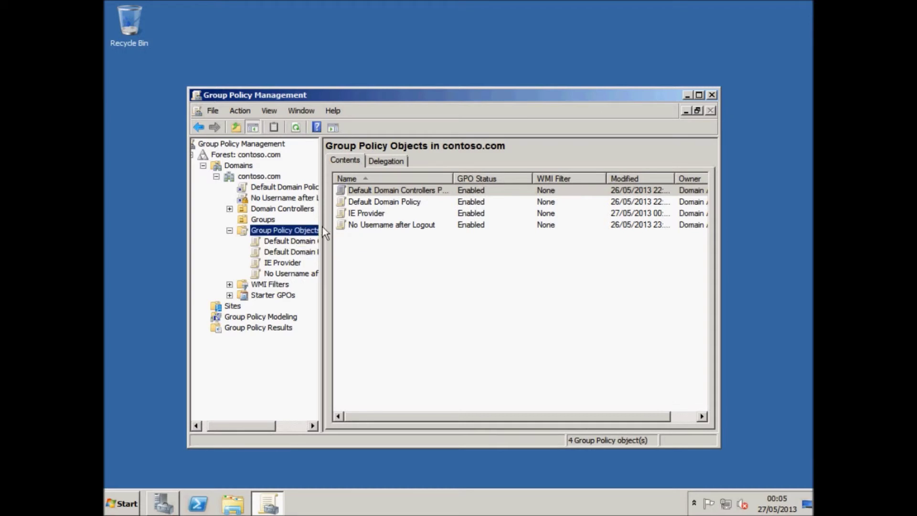
Edit IE Provider and expand User Configuration down to Internet Explorer Maintenance > Browser User Interface
right_click(344, 211)
click(360, 217)
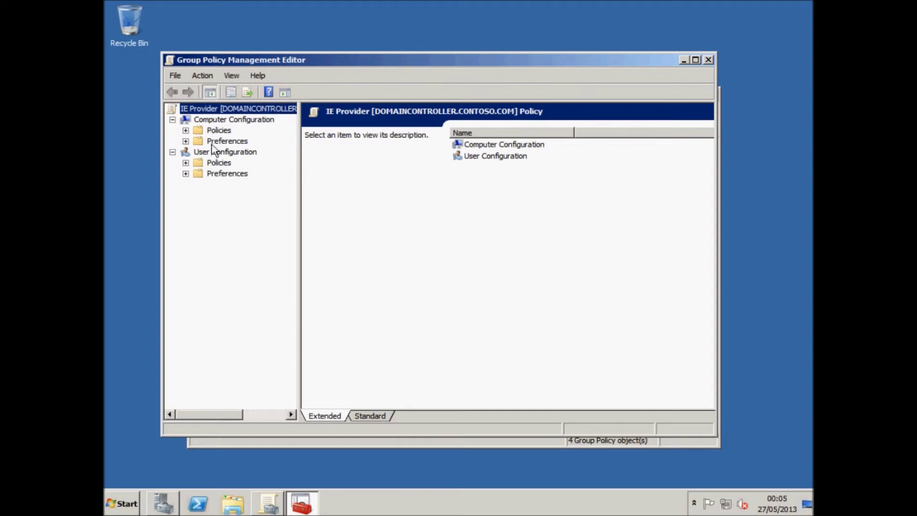
click(185, 163)
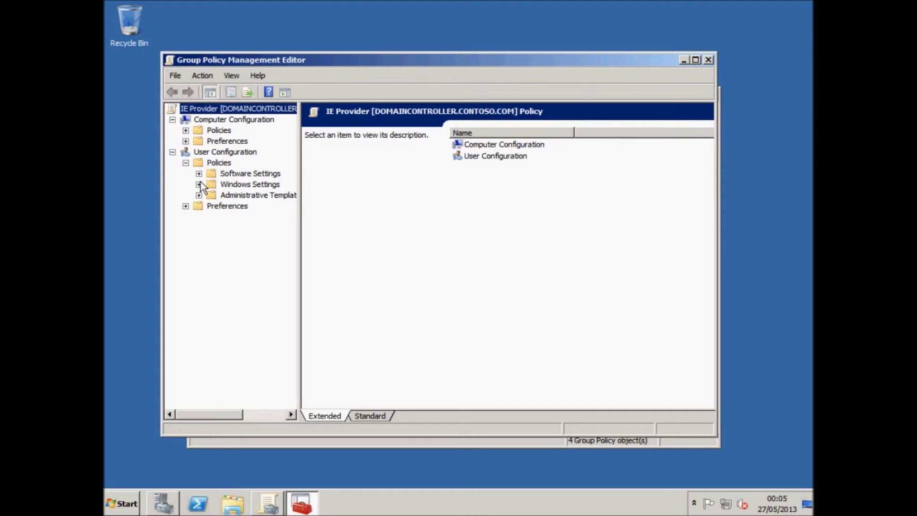
click(199, 185)
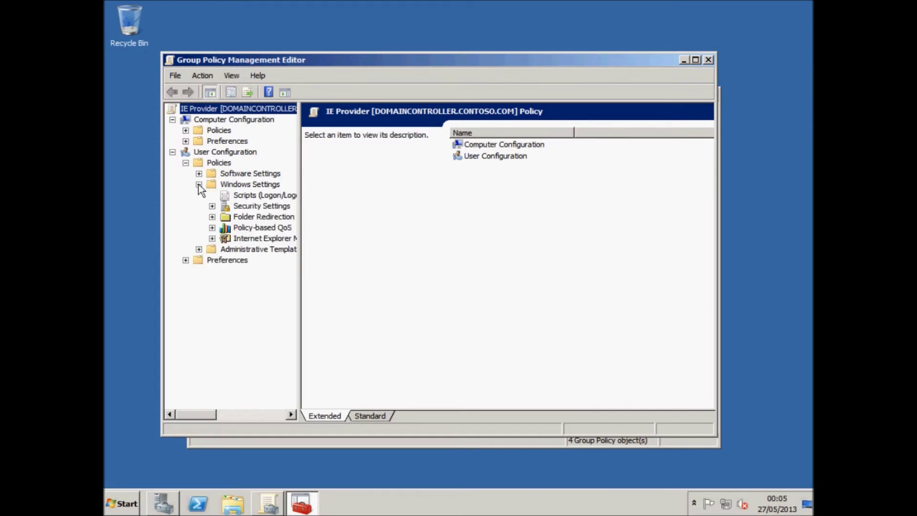
click(212, 238)
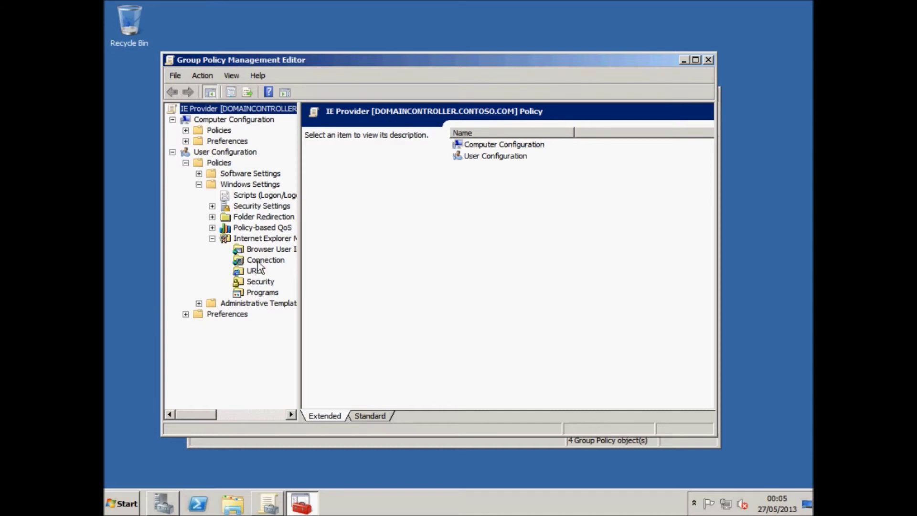
click(260, 250)
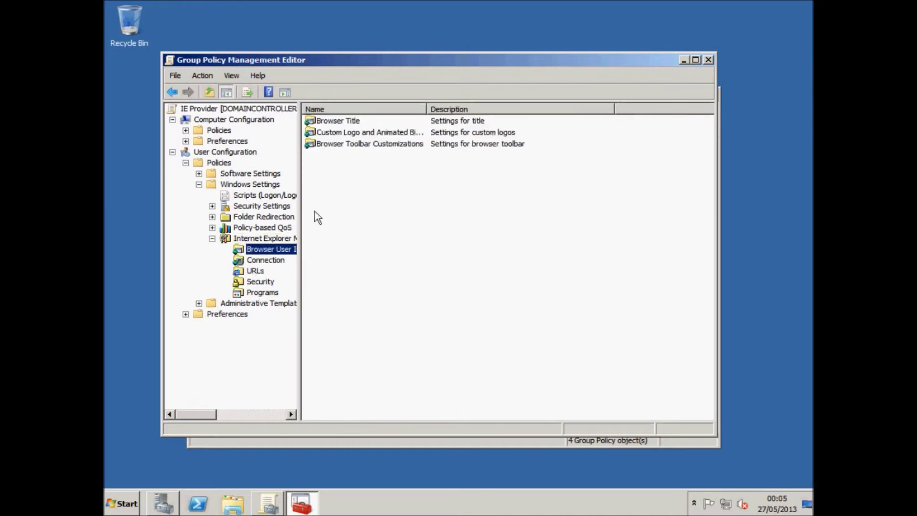
Try custom Browser Title text 'Contoso.com', then close the dialog without saving
double_click(333, 122)
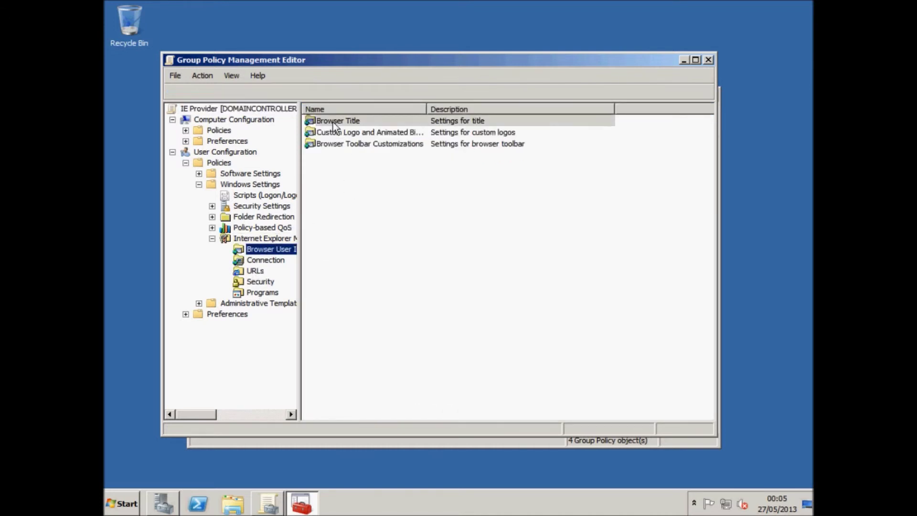
click(275, 218)
click(299, 243)
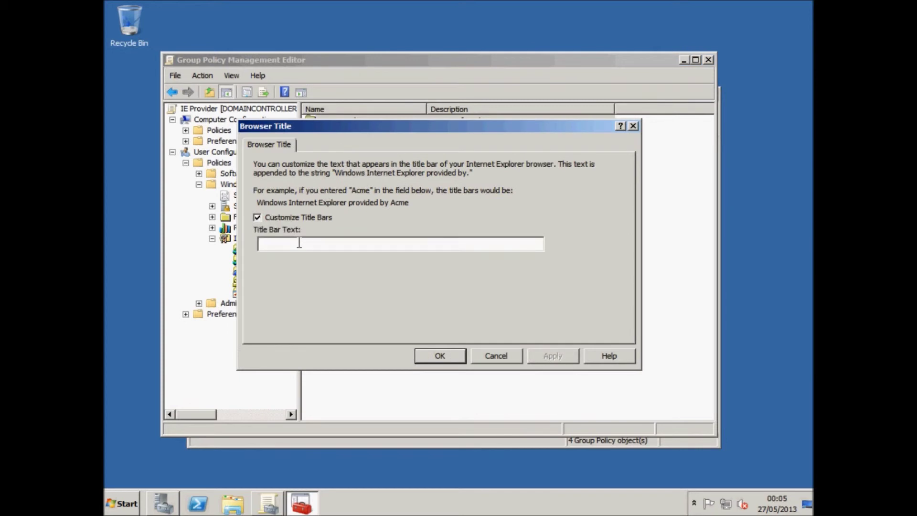
text(Contoso.com)
click(500, 356)
click(432, 284)
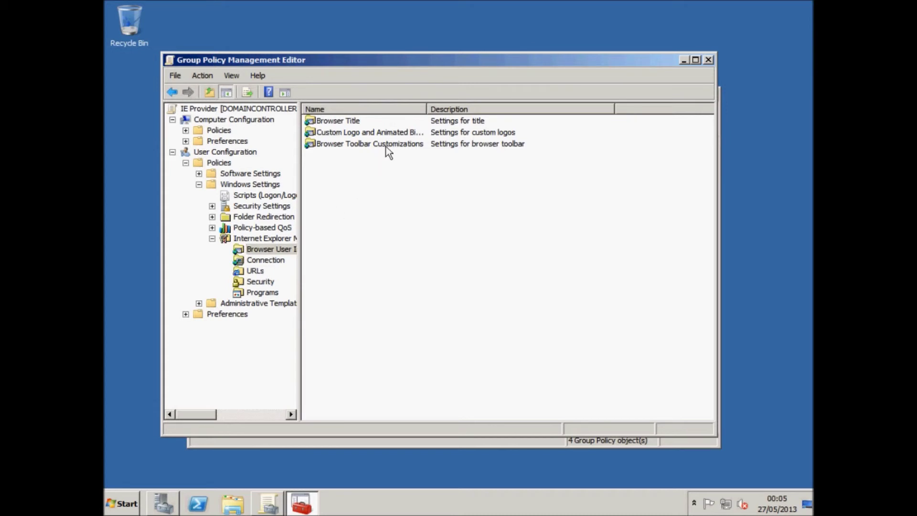
Browse the Connection, URLs and Security nodes, then minimize the editor
click(261, 261)
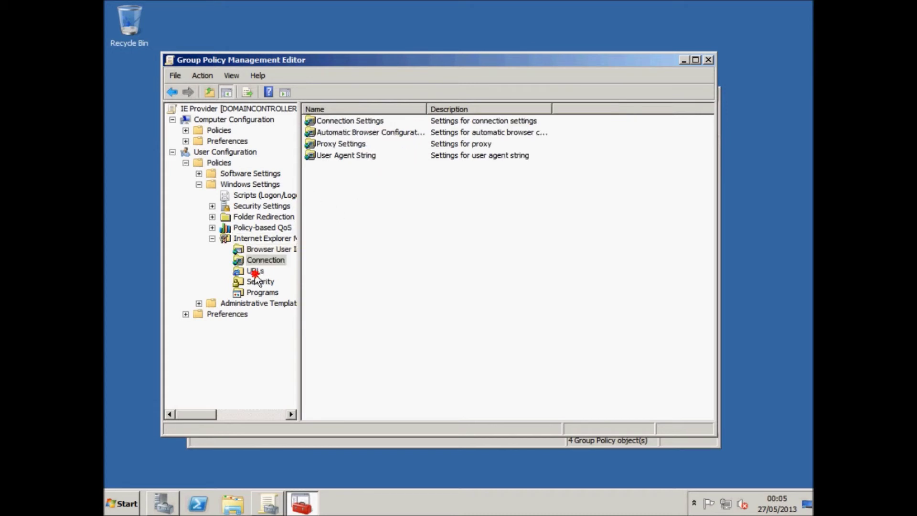
click(255, 271)
click(259, 282)
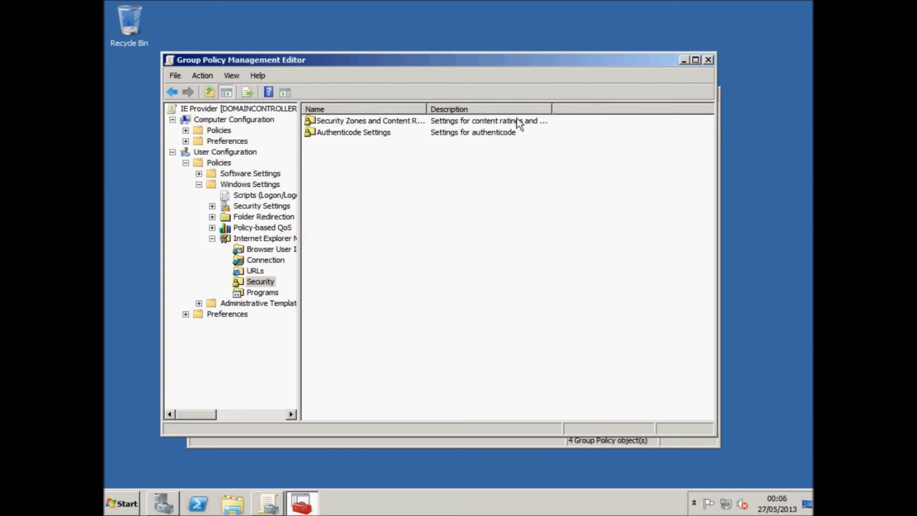
click(684, 60)
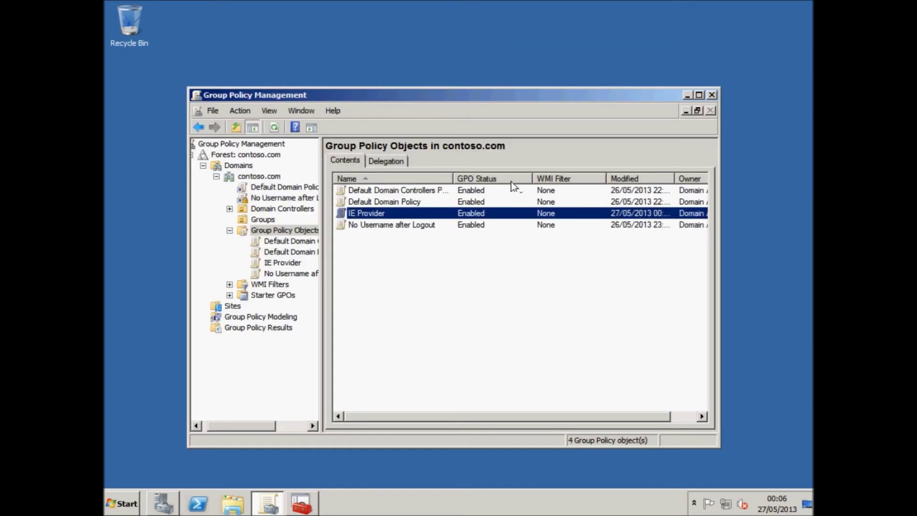
Link the existing IE Provider GPO to the contoso.com domain
click(366, 215)
click(339, 215)
right_click(262, 177)
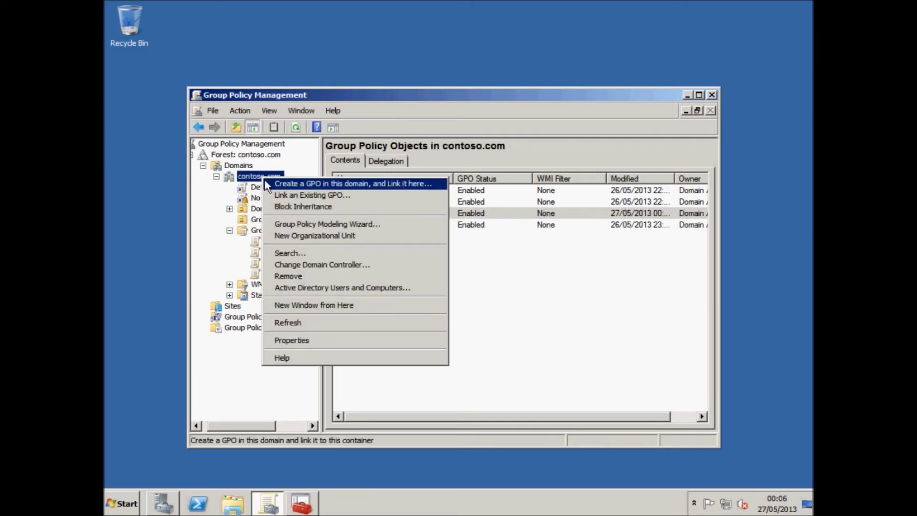
click(281, 196)
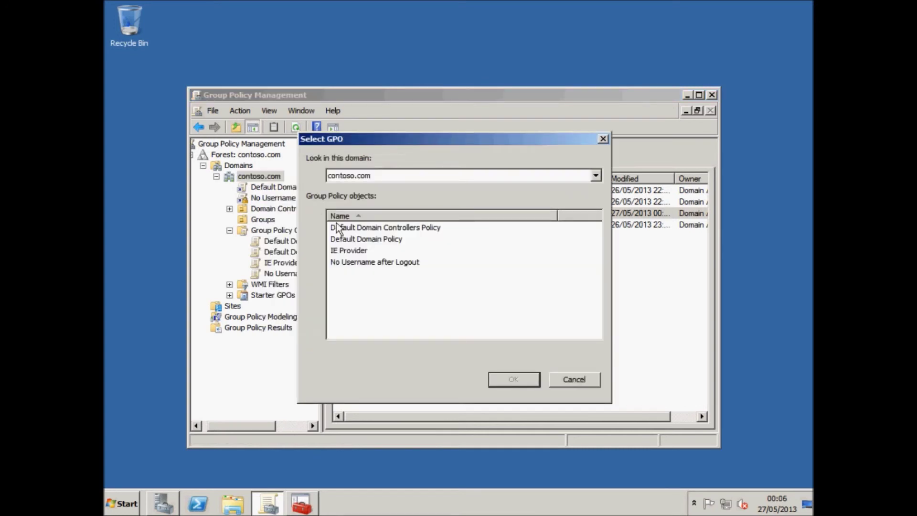
click(351, 250)
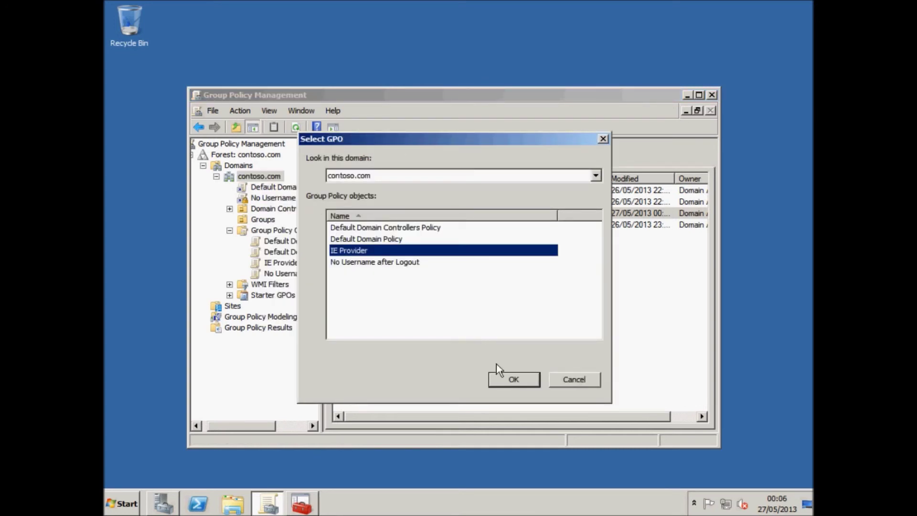
click(506, 379)
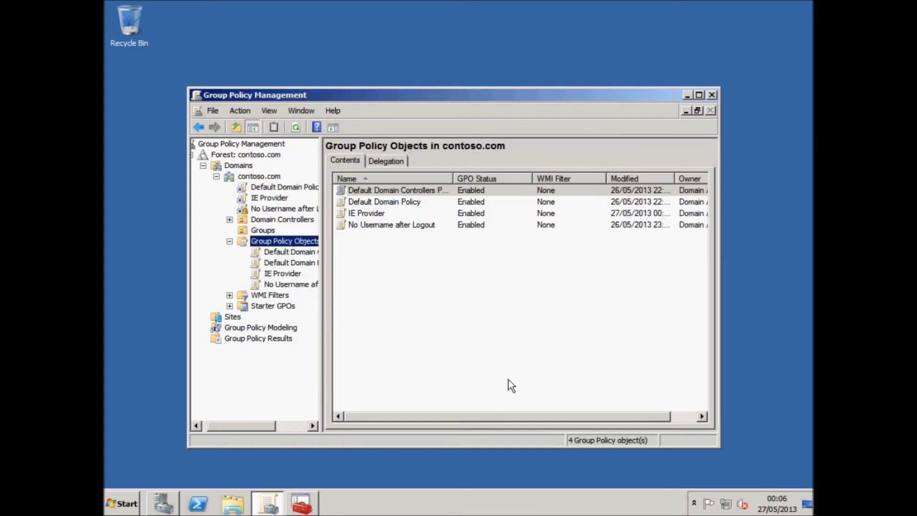
Replace Authenticated Users with the Students group in IE Provider's security filtering
click(281, 201)
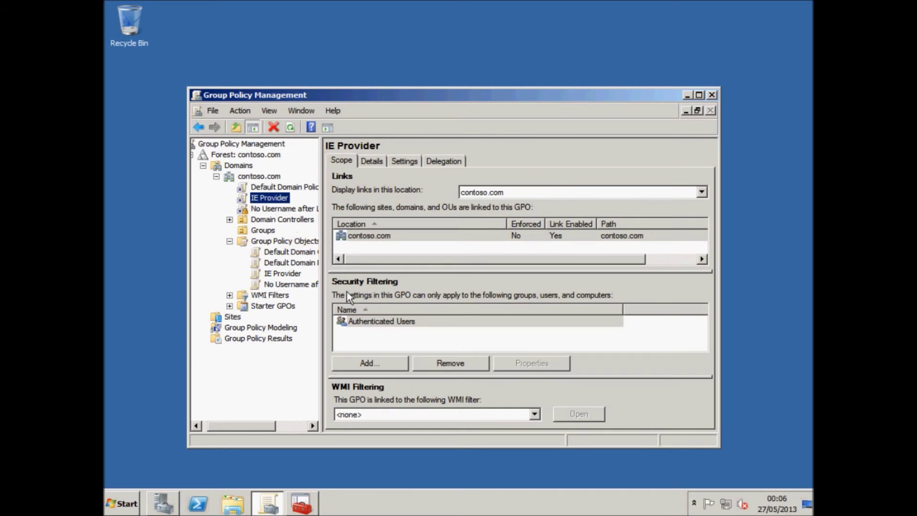
click(402, 325)
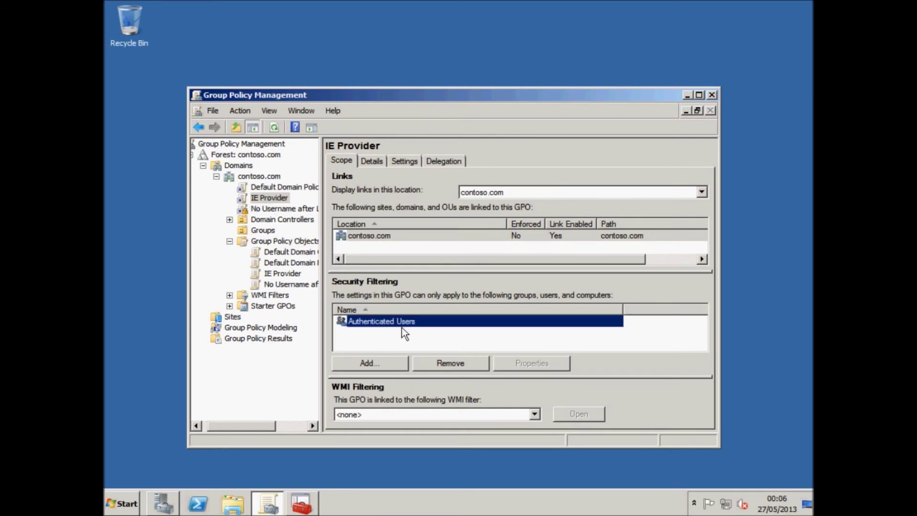
click(435, 362)
click(480, 299)
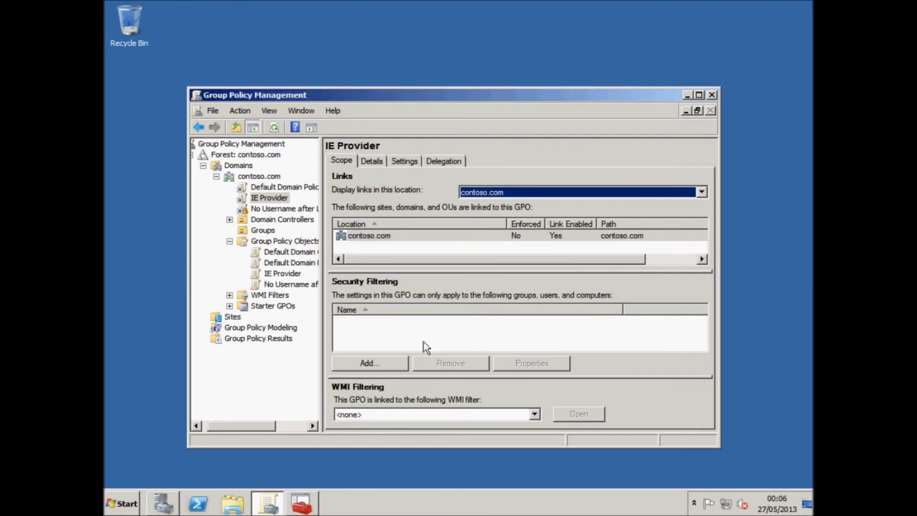
click(370, 361)
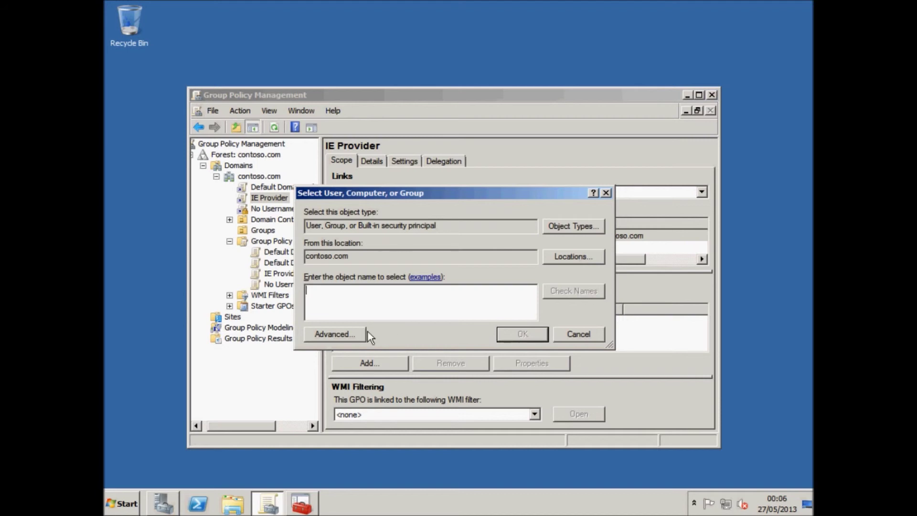
text(students)
click(506, 334)
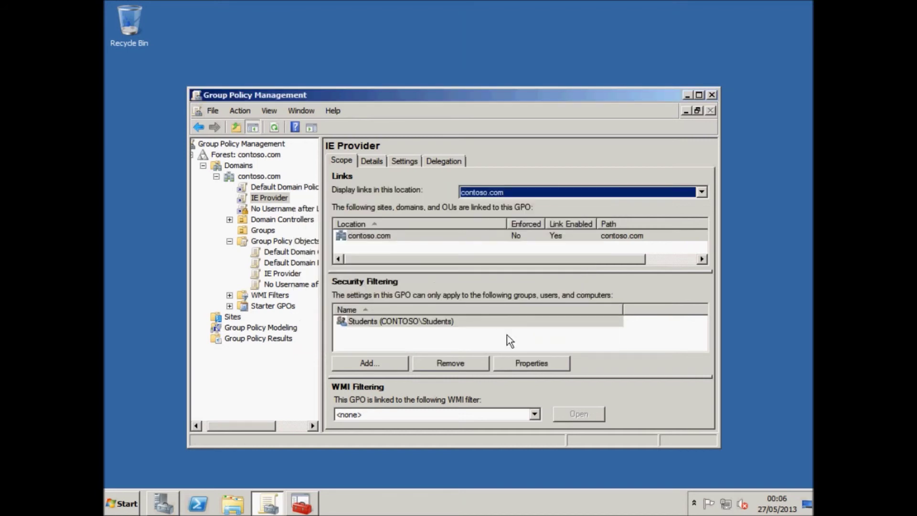
click(370, 326)
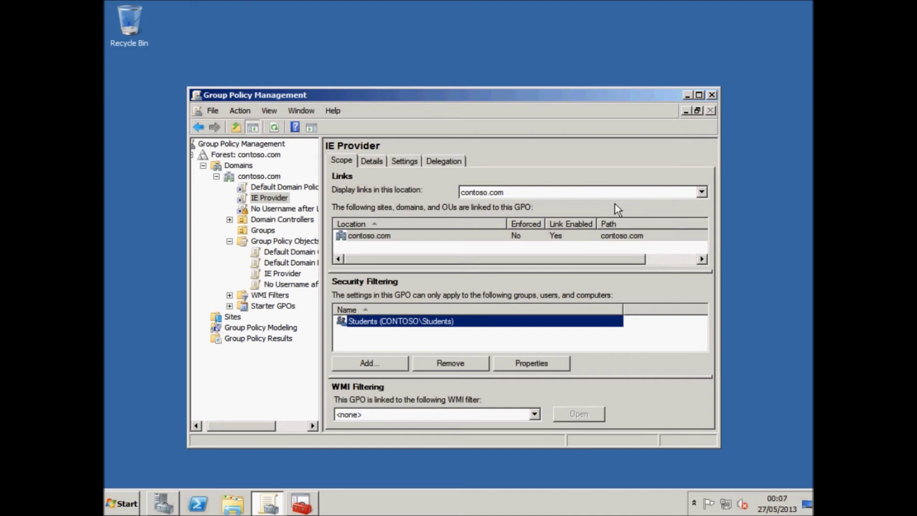
Run gpupdate /force from Start > Run to refresh Group Policy immediately
click(122, 503)
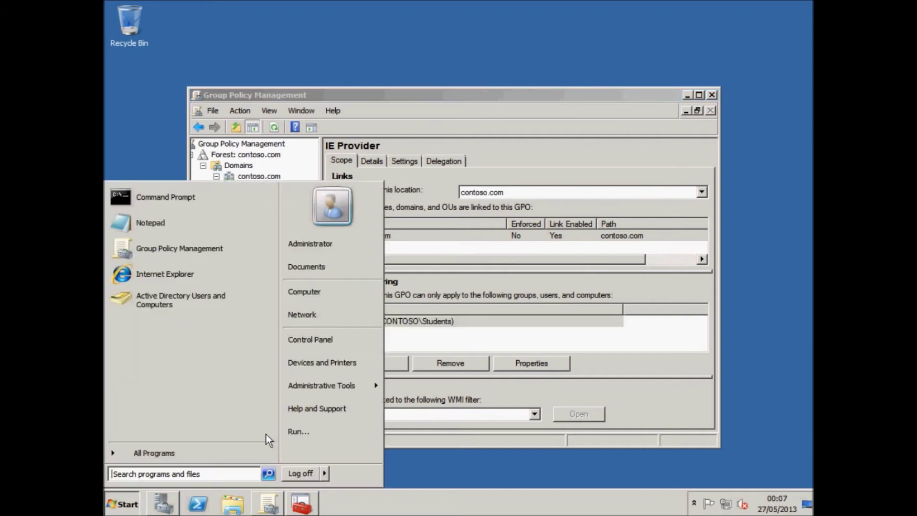
click(294, 430)
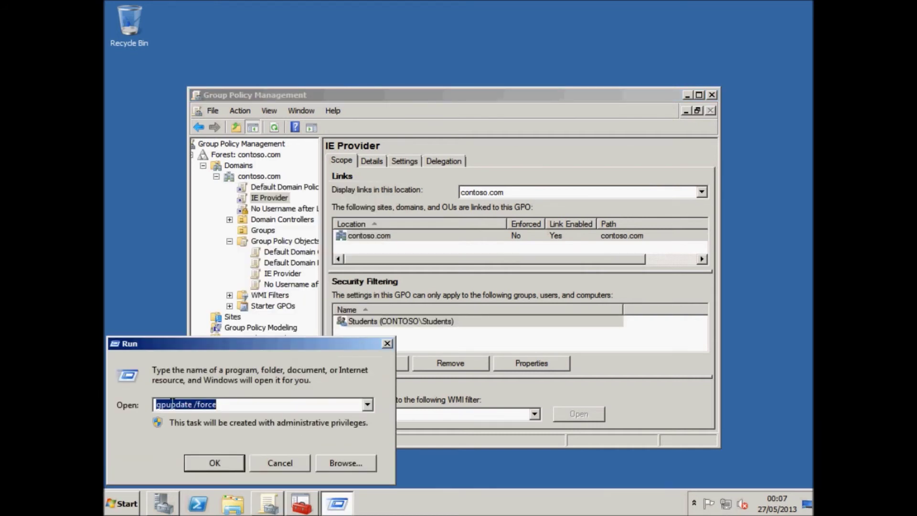
click(215, 462)
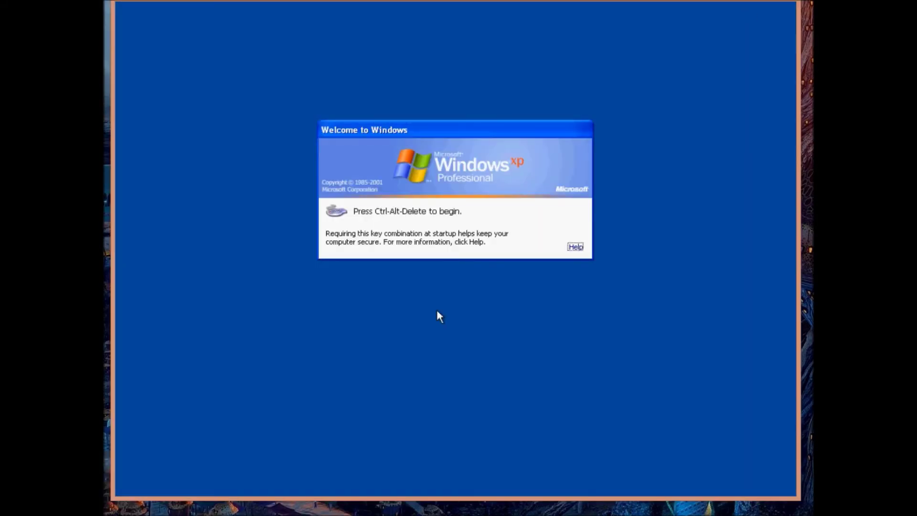
Log on to the XP client as student1 with the account password
key(ctrl+alt+Delete)
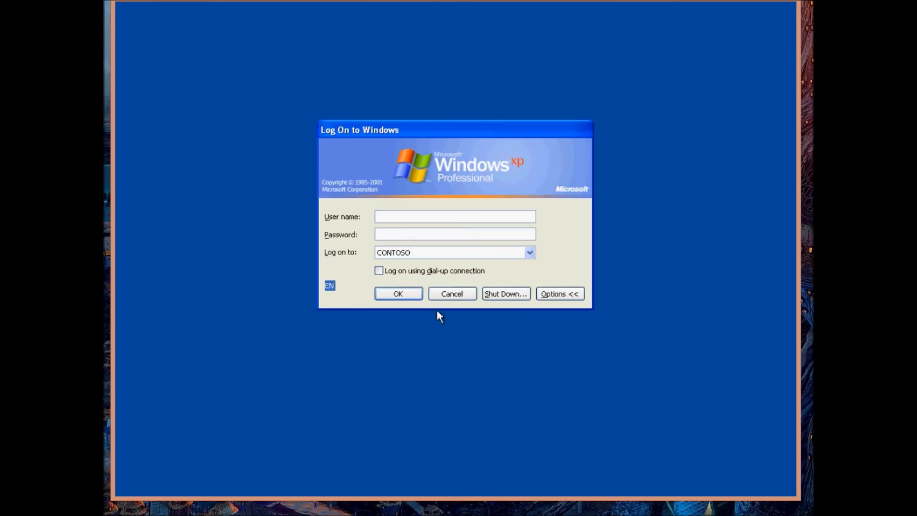
text(student1)
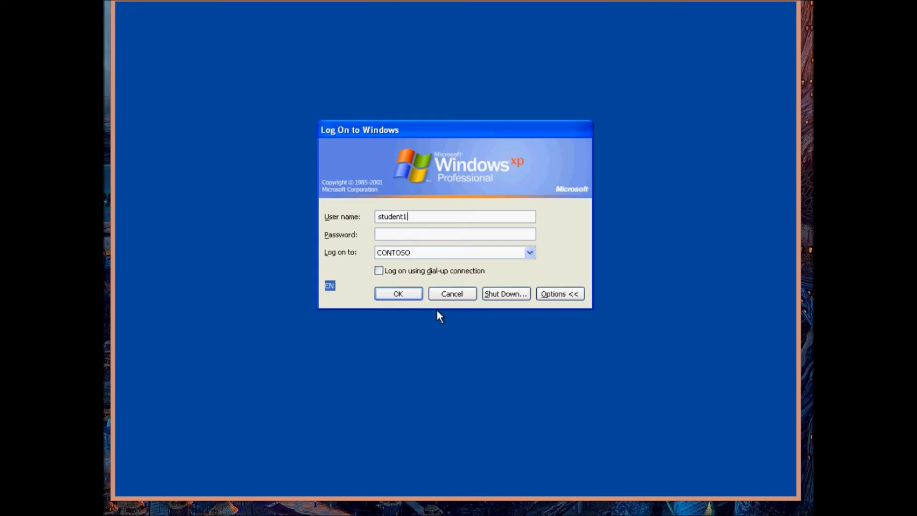
key(Tab)
text(Pa$$w0rd)
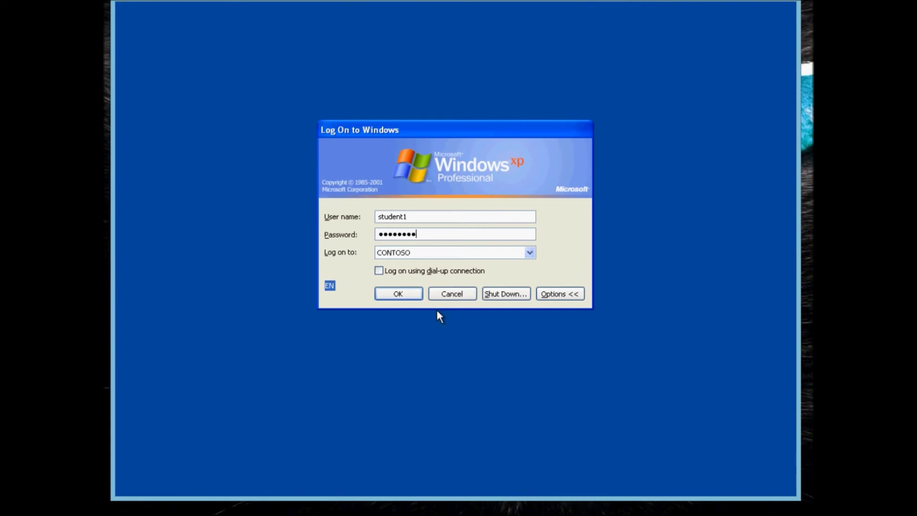
key(Return)
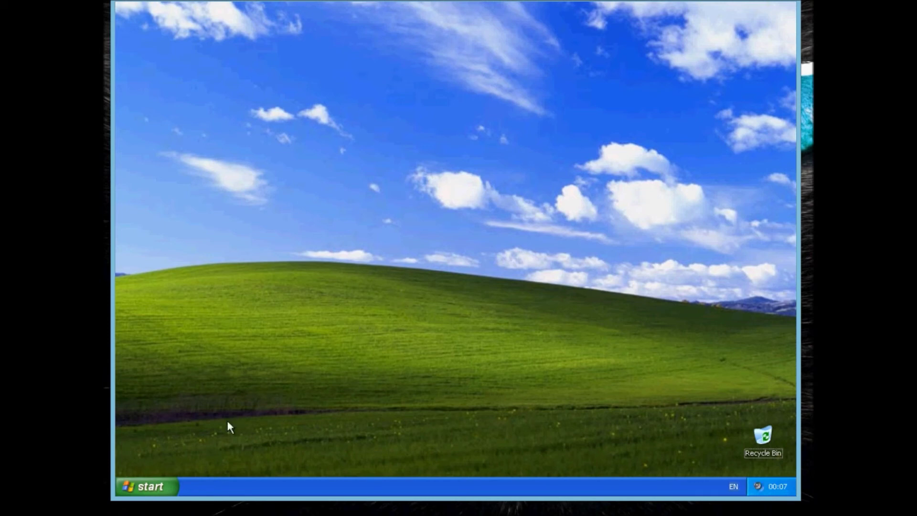
Launch Internet Explorer and dismiss the error, revealing the 'provided by Contoso.com' title
click(164, 482)
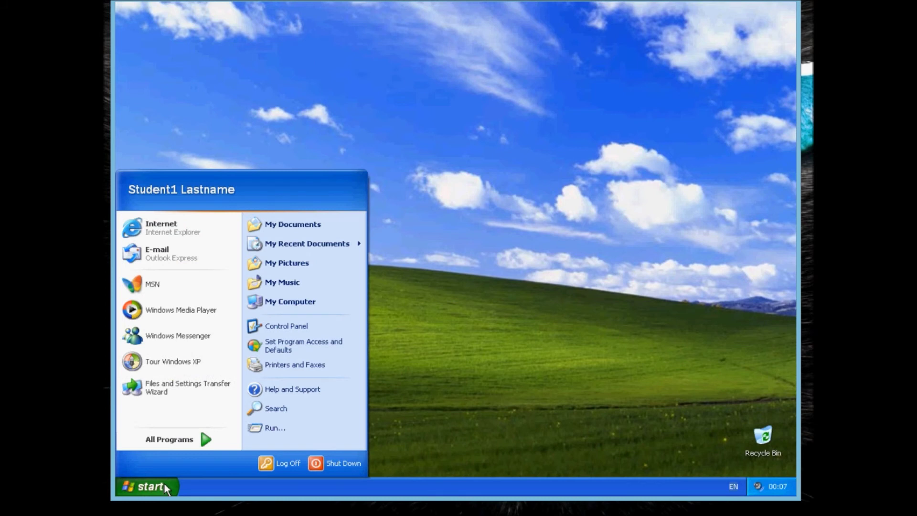
click(180, 227)
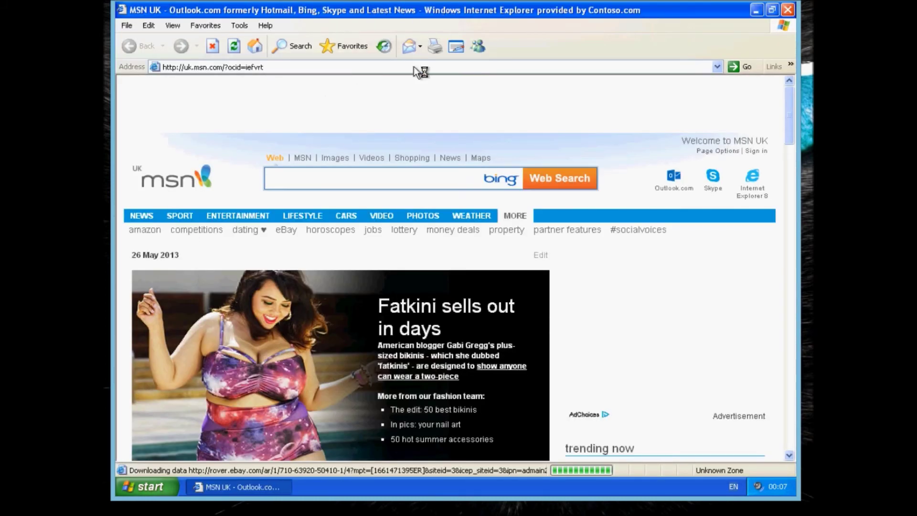
click(456, 283)
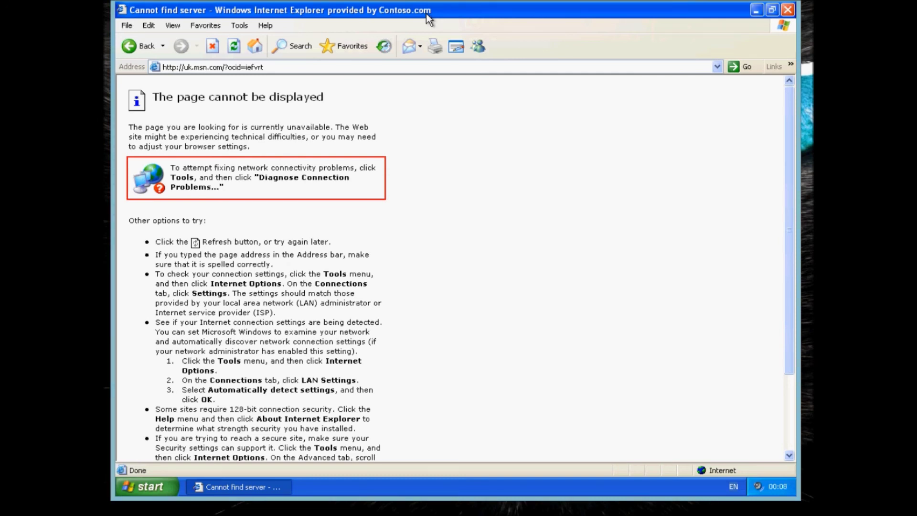
Open and close Control Panel, then minimize Internet Explorer
click(148, 486)
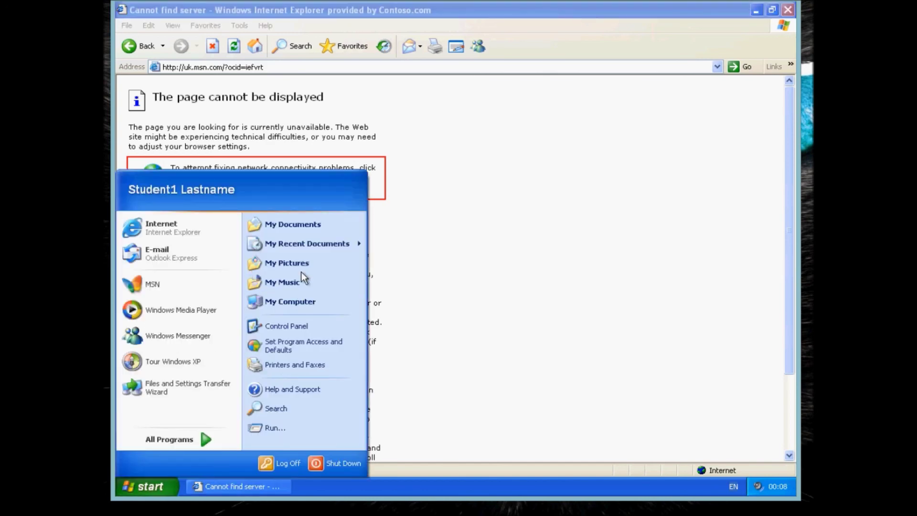
click(293, 325)
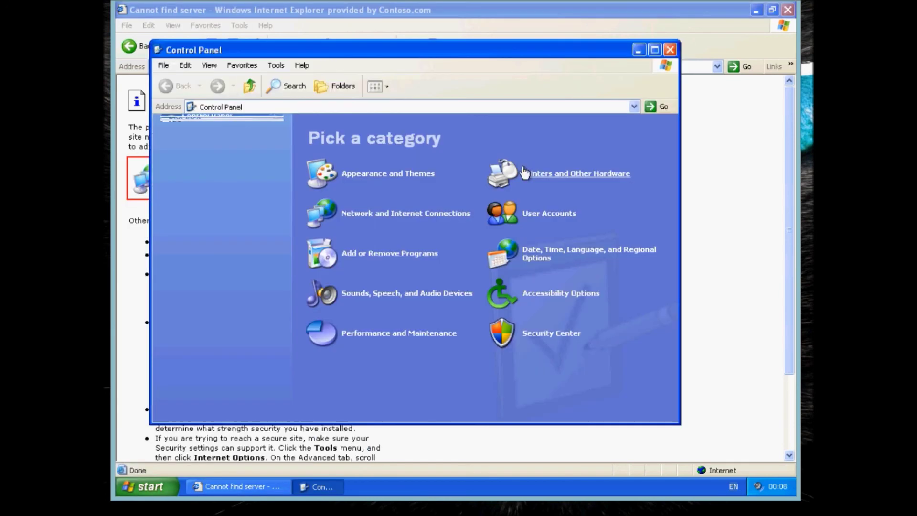
click(670, 49)
click(756, 10)
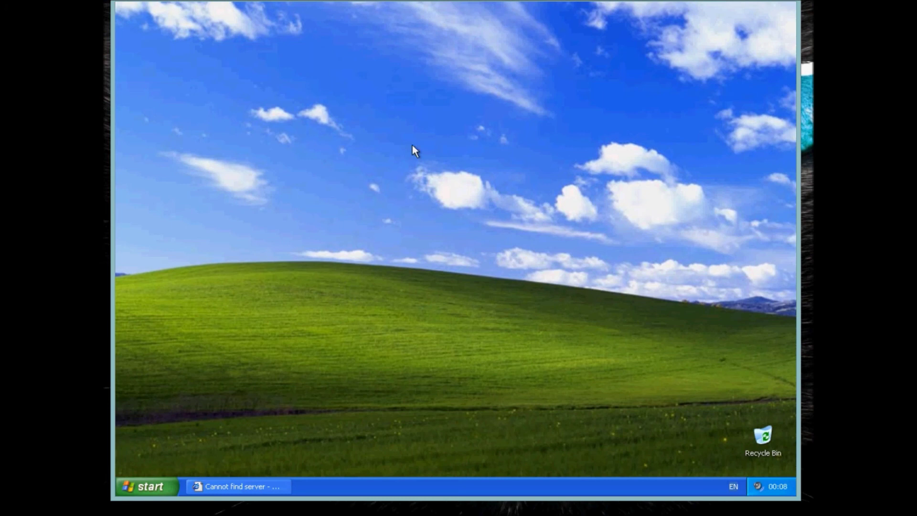
Log the student off and log back on as administrator with the account password
click(145, 483)
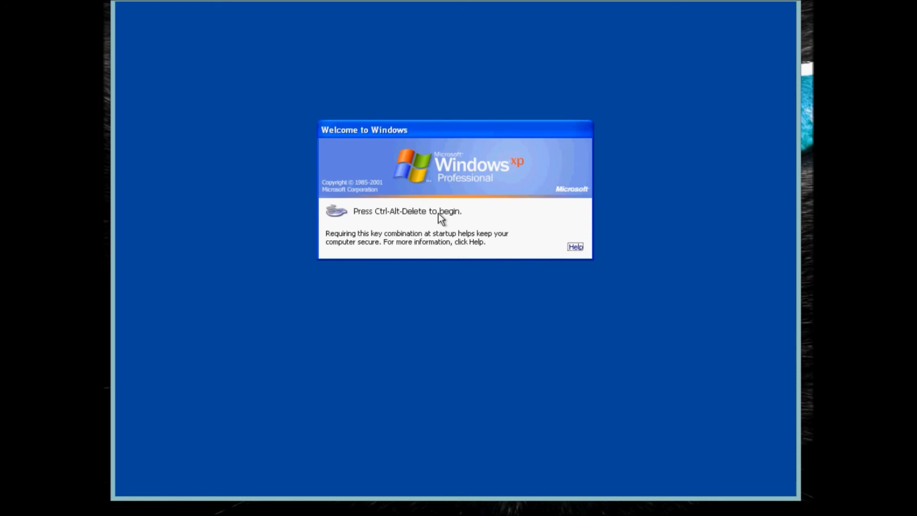
key(ctrl+alt+Delete)
text(a)
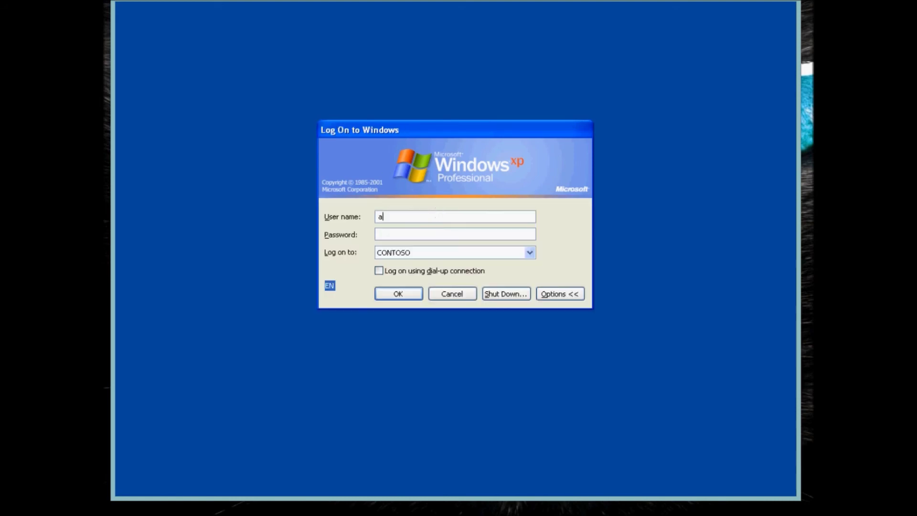
text(dministrator)
key(Tab)
text(Pa$$w0rd)
key(Return)
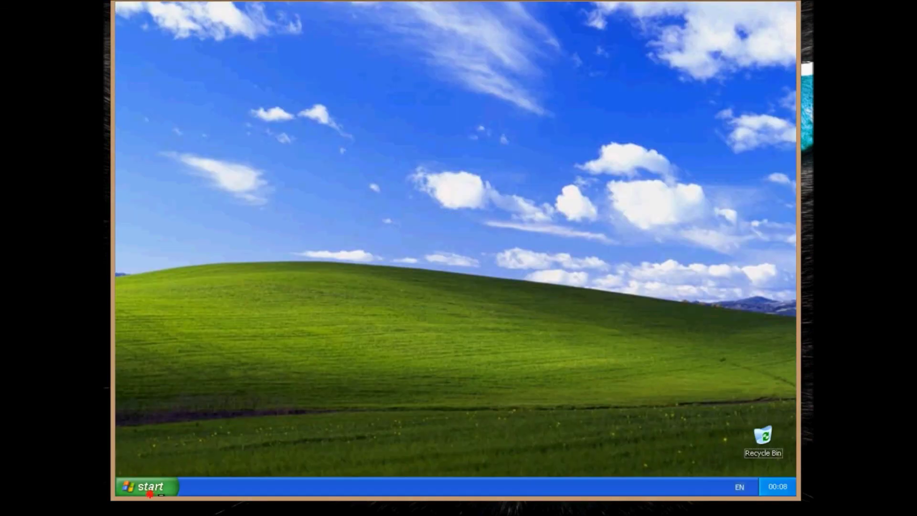
Open Internet Explorer and dismiss the Operation aborted error, showing the unbranded title
click(151, 487)
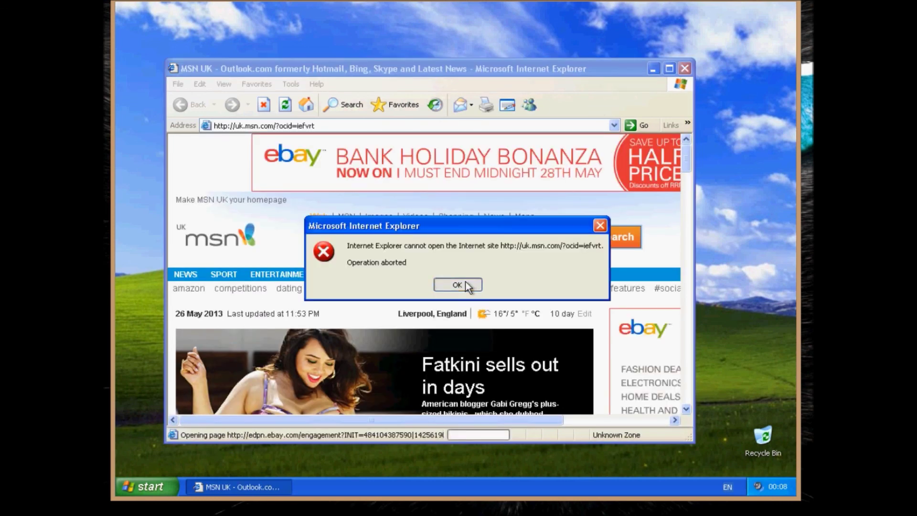
click(467, 286)
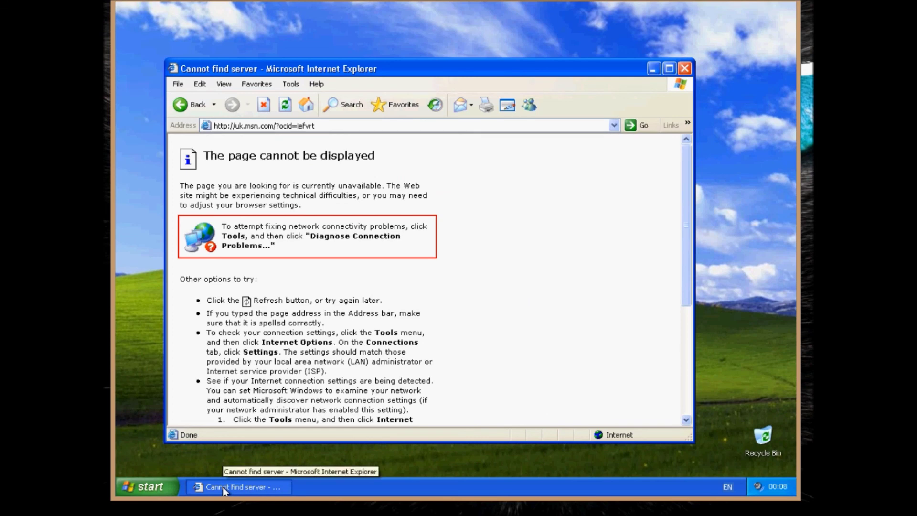
mouse_move(257, 513)
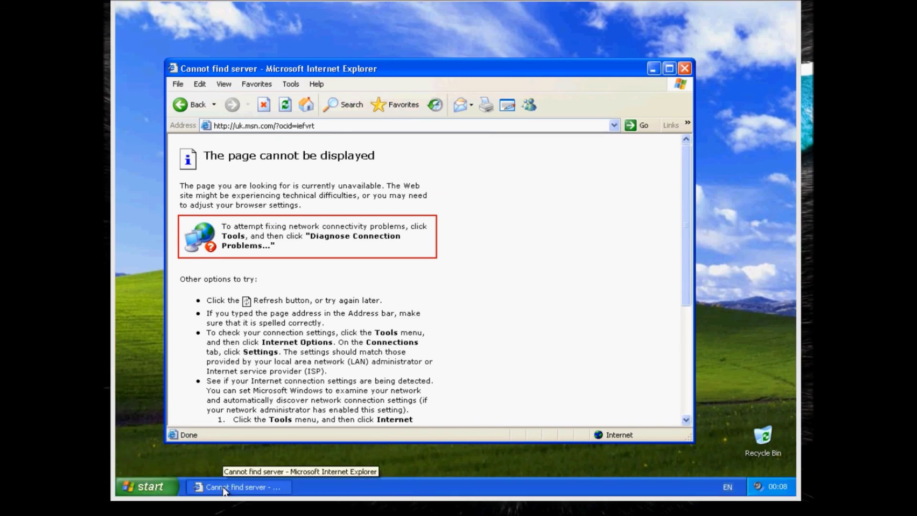